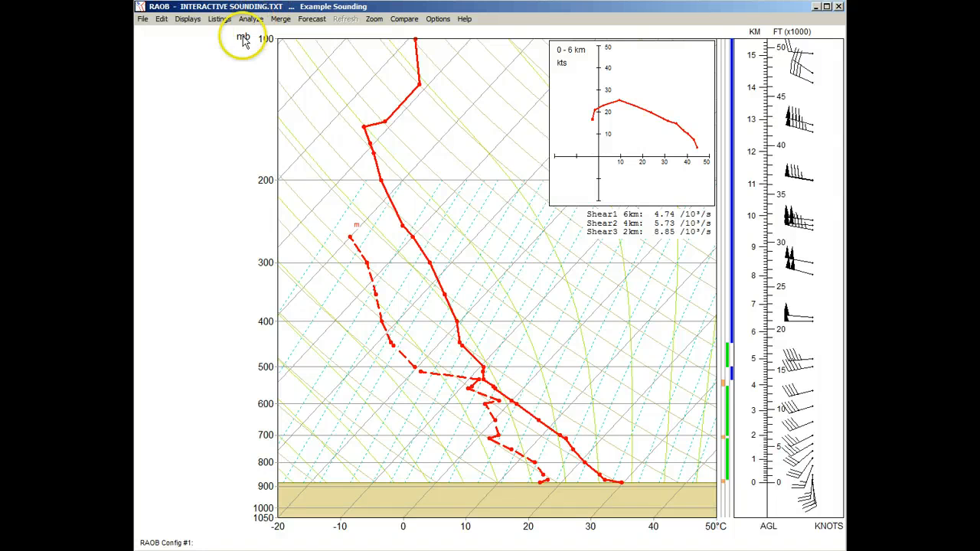
Open the decoded sounding data for editing and review its station, pressure and temperature, and height and wind data
{"action": "left_click", "coordinate": [161, 19]}
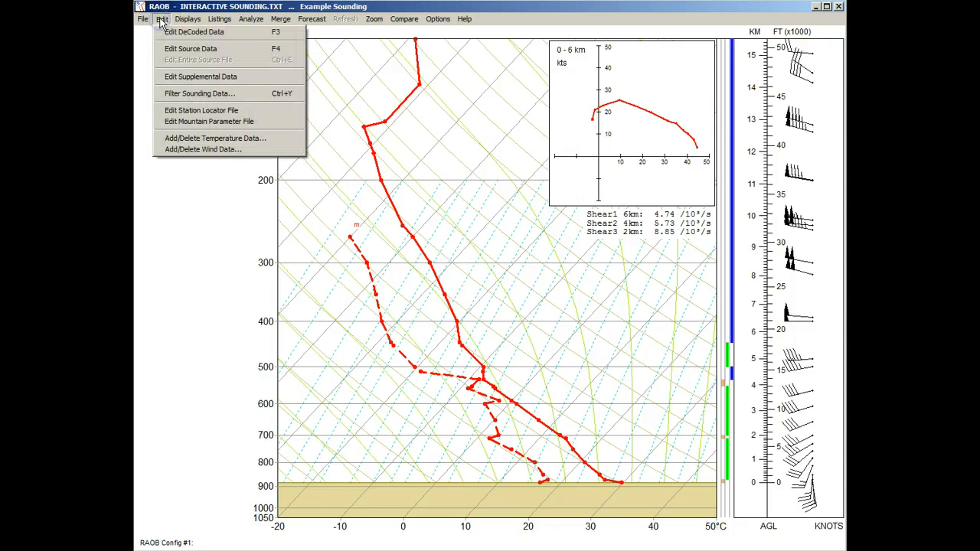
{"action": "left_click", "coordinate": [234, 38]}
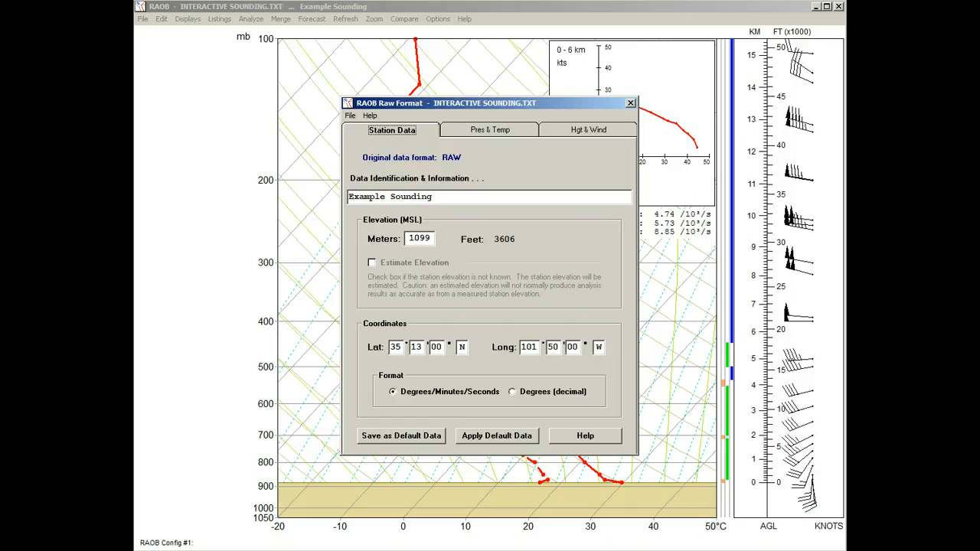
{"action": "left_click", "coordinate": [453, 129]}
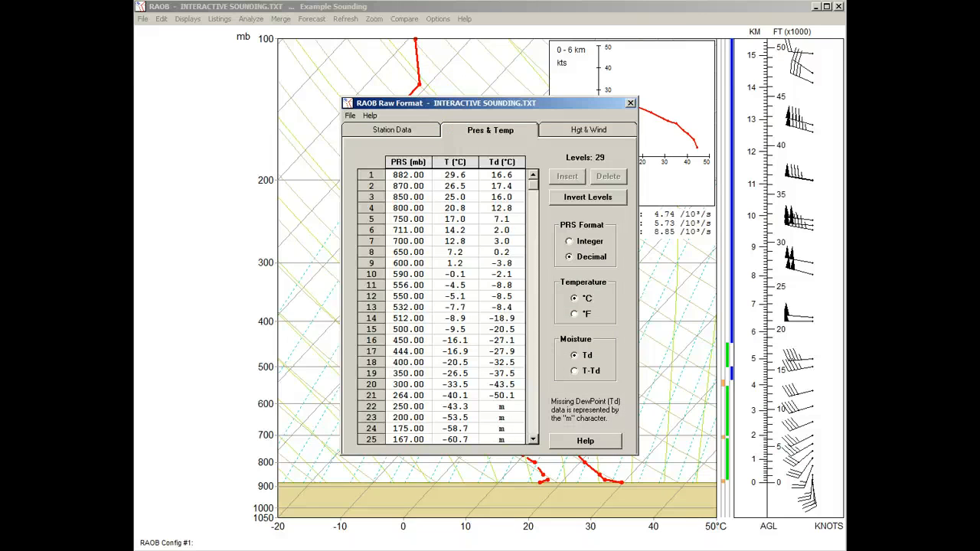
{"action": "left_click", "coordinate": [558, 128]}
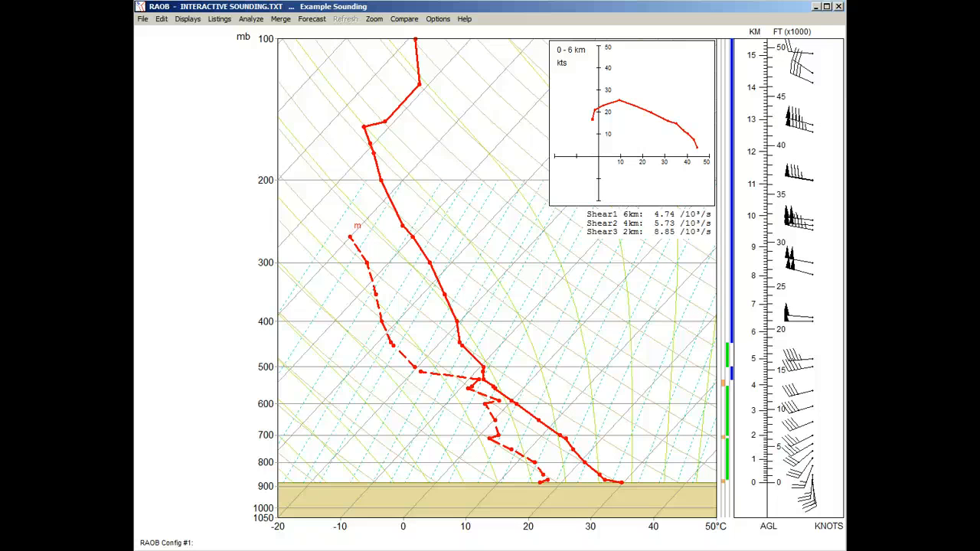
Switch between the hodograph and sounding displays, ending on the full hodograph opened from the sounding's inset
{"action": "left_click", "coordinate": [190, 19]}
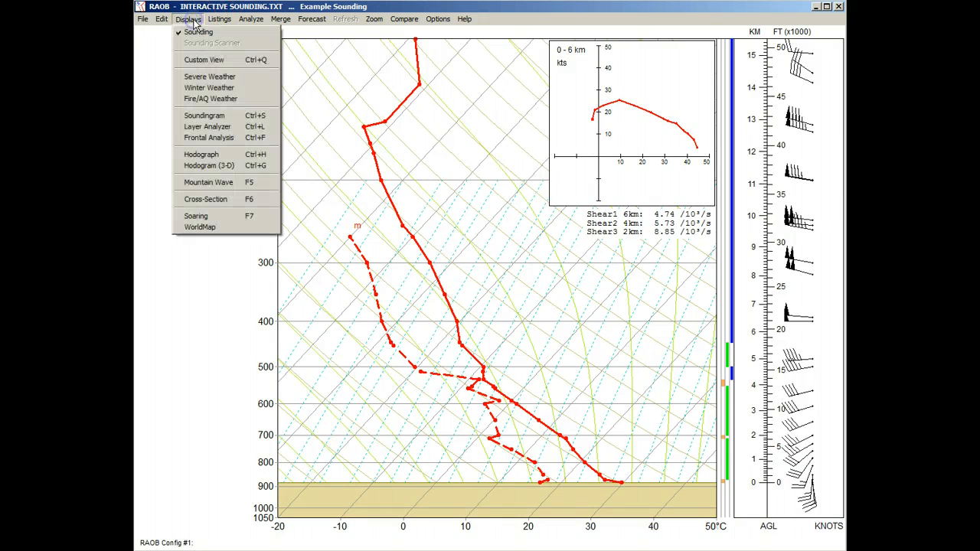
{"action": "left_click", "coordinate": [237, 154]}
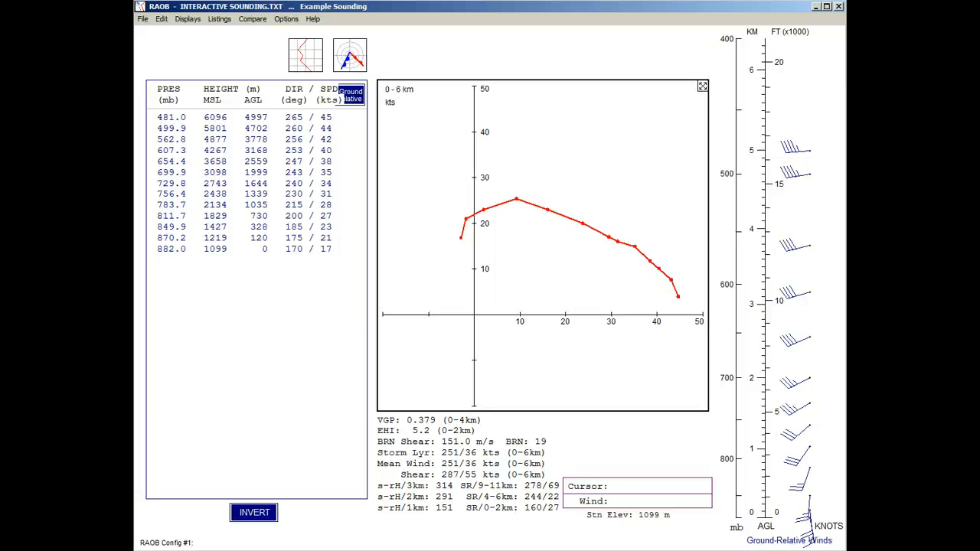
{"action": "left_click", "coordinate": [188, 18]}
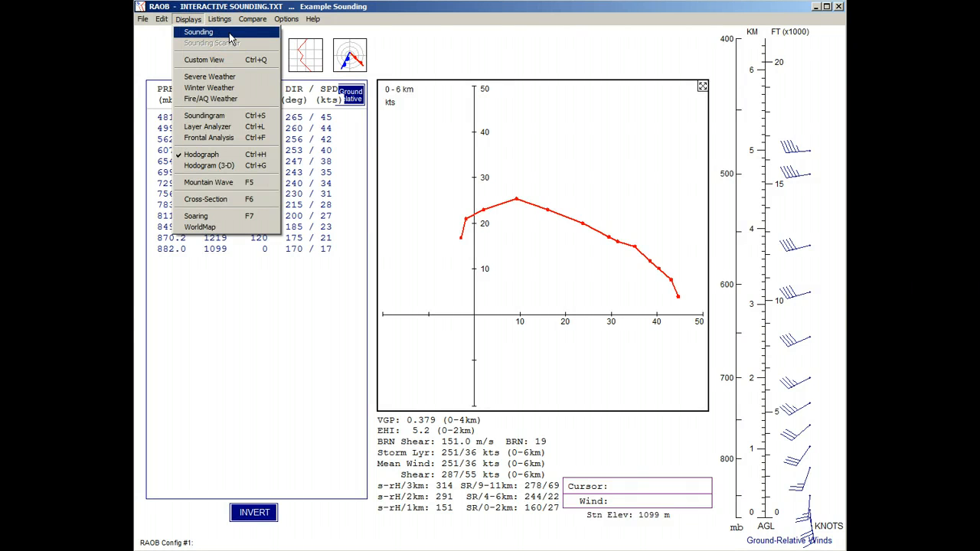
{"action": "key", "text": "Escape"}
{"action": "key", "text": "Escape"}
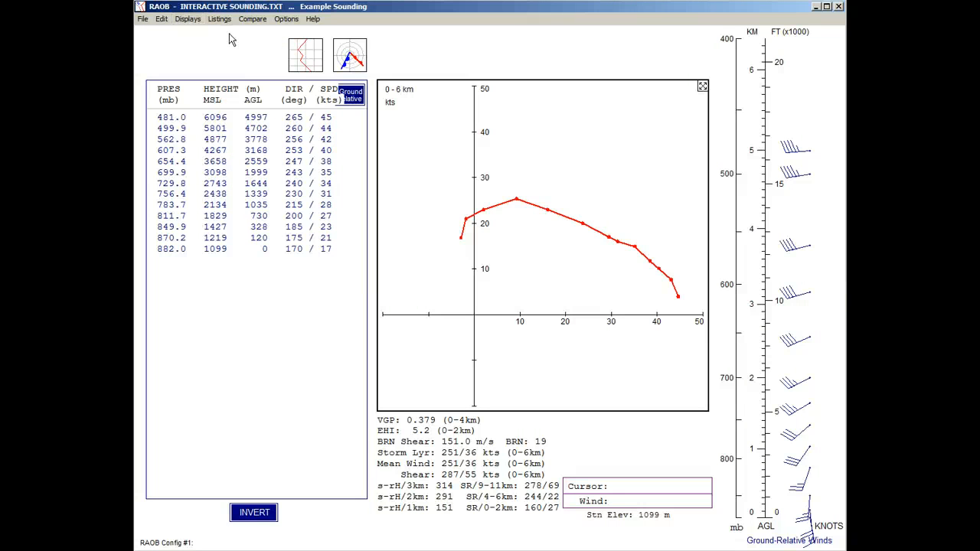
{"action": "left_click", "coordinate": [299, 60]}
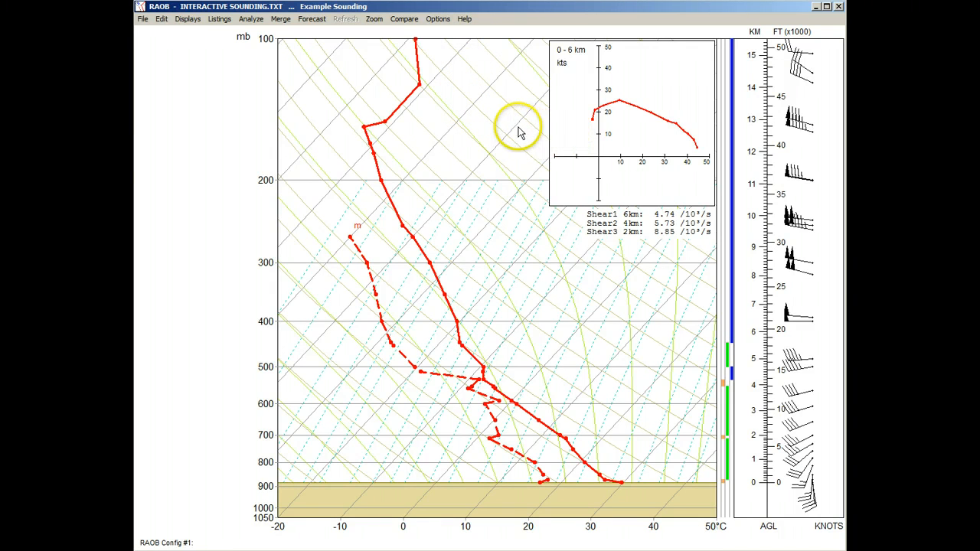
{"action": "left_click", "coordinate": [567, 129]}
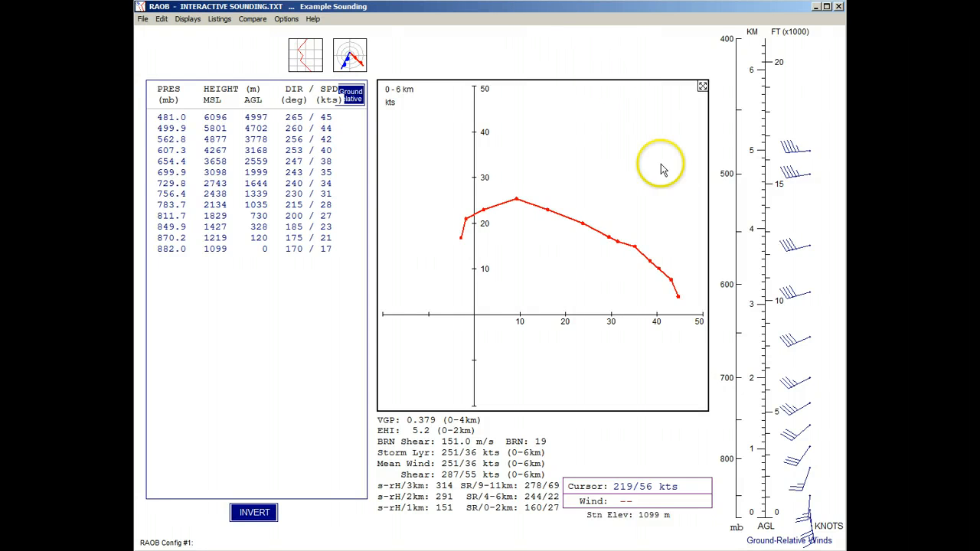
Try moving the 562.8 mb hodograph point to about 259/27, 229/63 and 257/25 kts, and restore the original winds
{"action": "left_click_drag", "start_coordinate": [657, 270], "coordinate": [596, 291]}
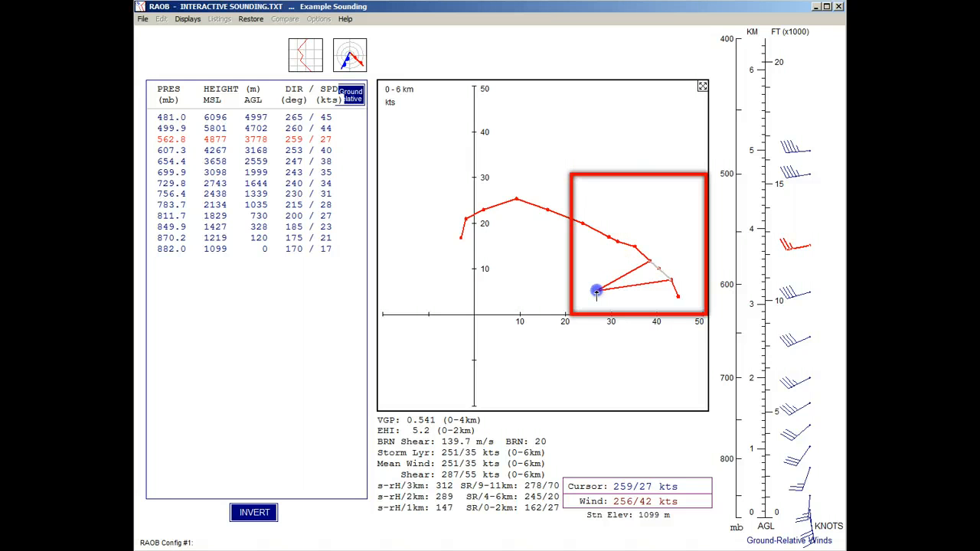
{"action": "left_click_drag", "start_coordinate": [597, 291], "coordinate": [689, 128]}
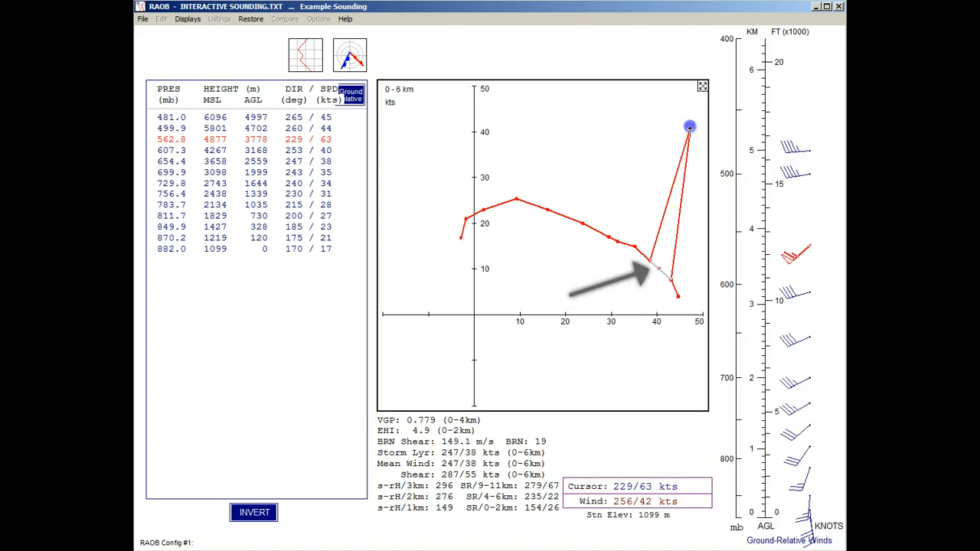
{"action": "left_click_drag", "start_coordinate": [689, 128], "coordinate": [587, 292]}
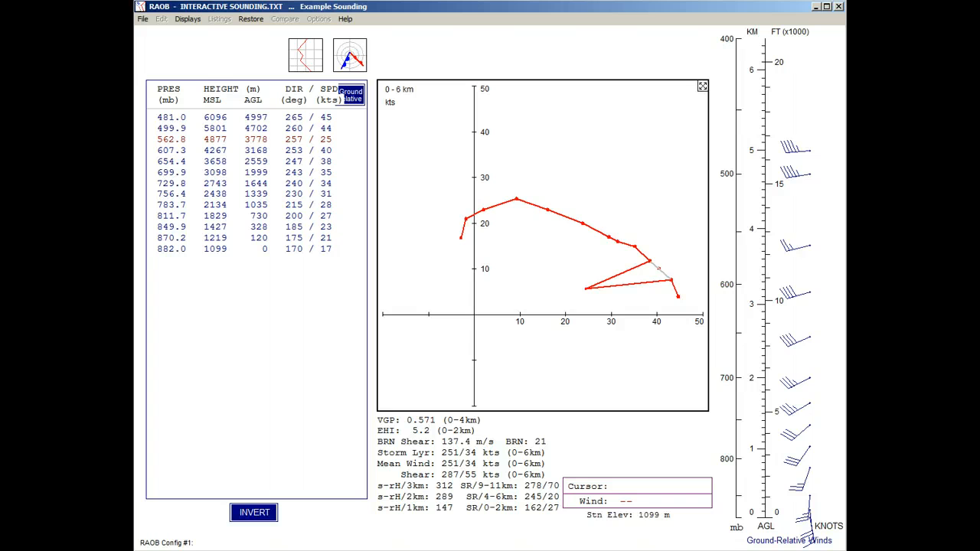
{"action": "left_click", "coordinate": [251, 20]}
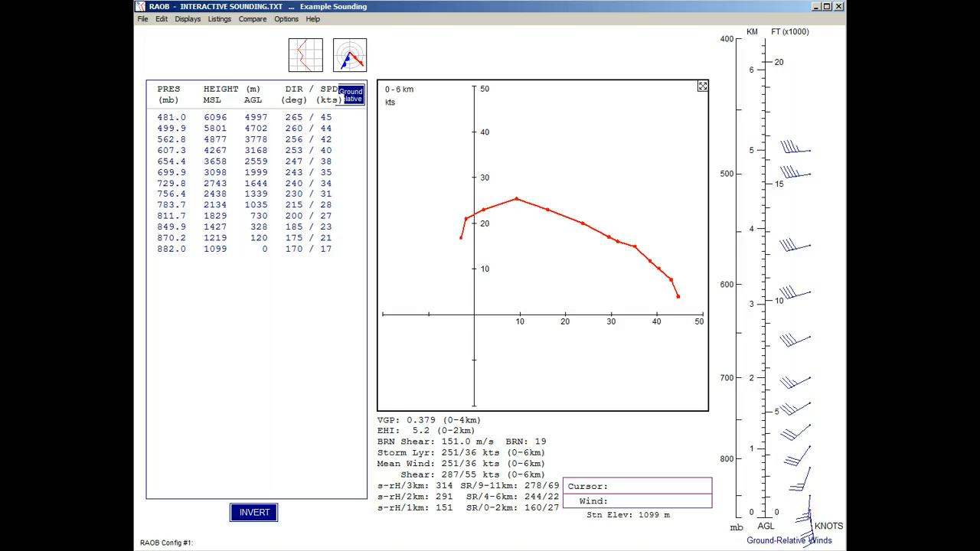
Enable plotting of the storm-motion vector in the hodograph's diagram options and apply it
{"action": "left_click", "coordinate": [291, 21]}
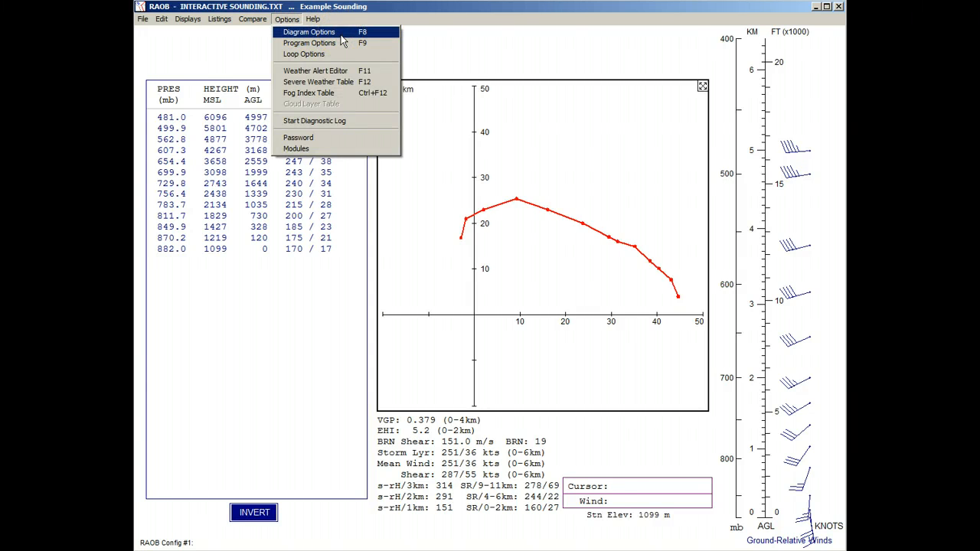
{"action": "left_click", "coordinate": [371, 36]}
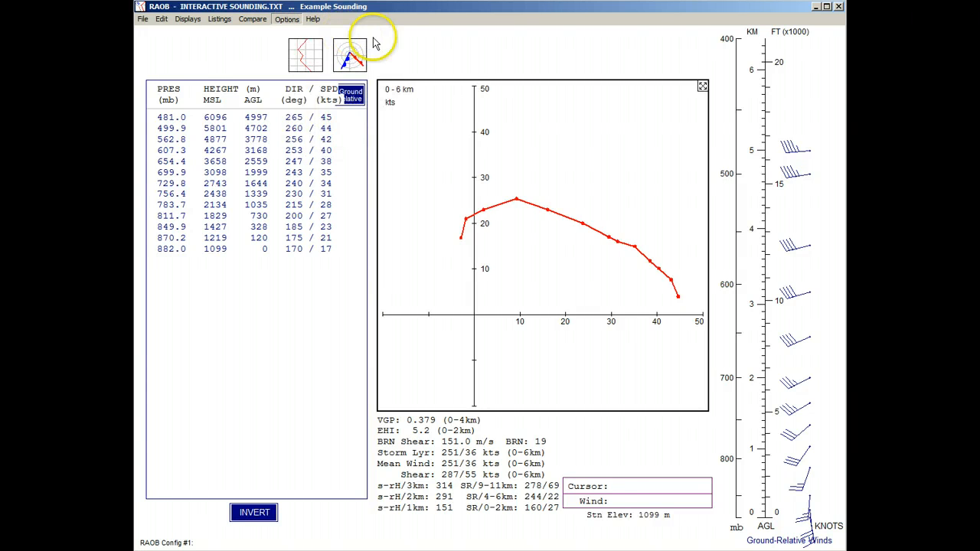
{"action": "left_click", "coordinate": [426, 167]}
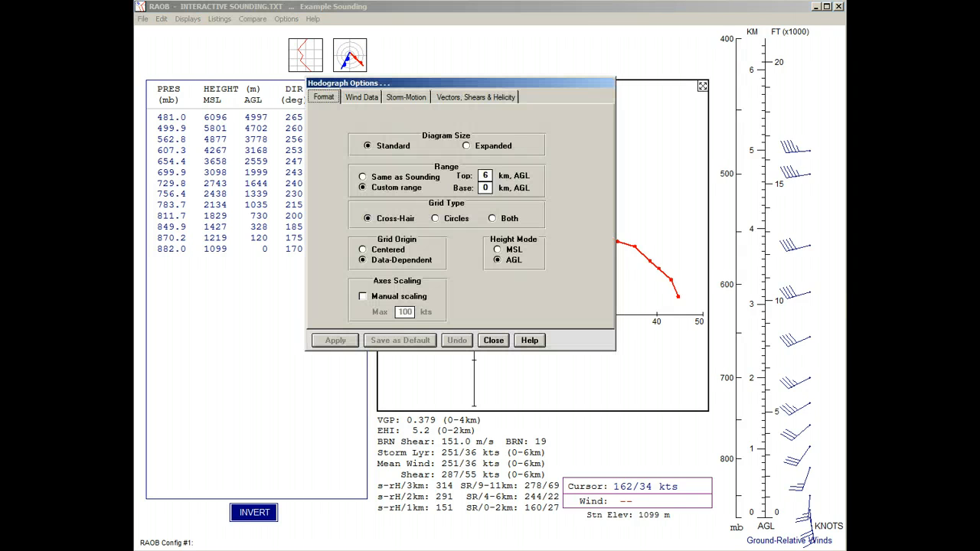
{"action": "left_click", "coordinate": [408, 97]}
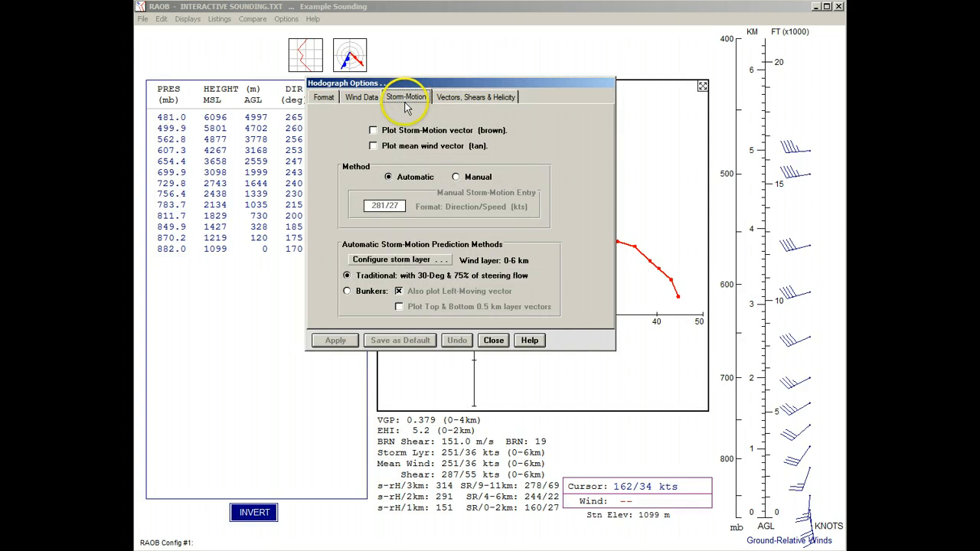
{"action": "left_click", "coordinate": [373, 131]}
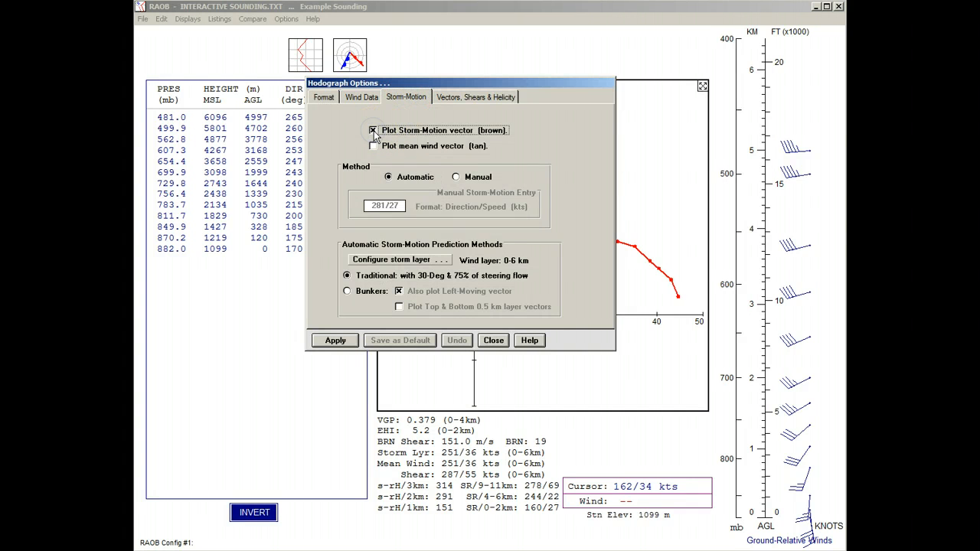
{"action": "left_click", "coordinate": [331, 341]}
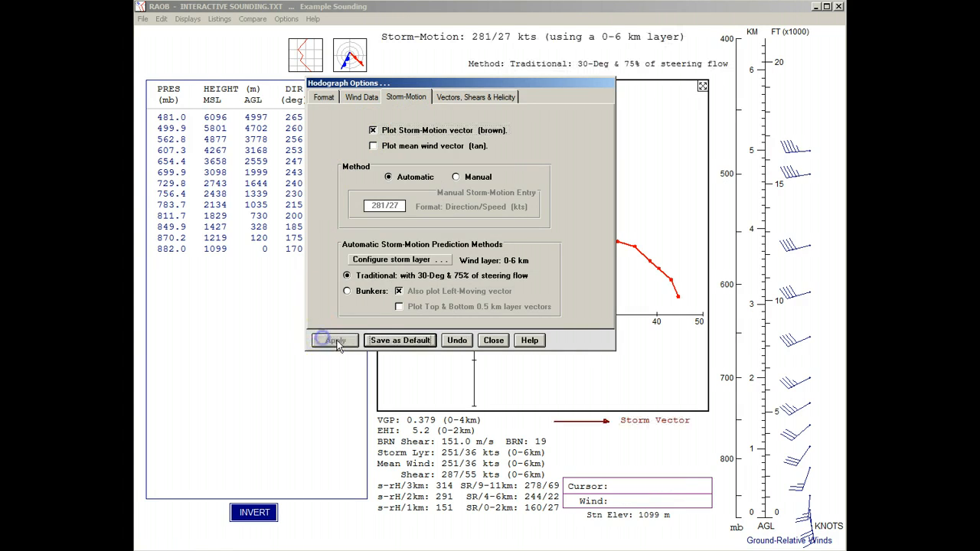
{"action": "left_click", "coordinate": [371, 341]}
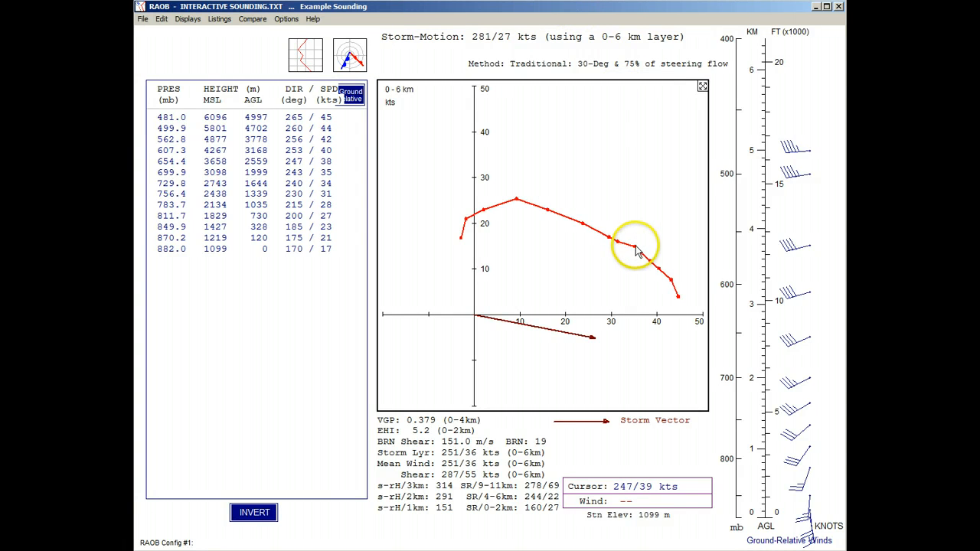
Try moving the 654.4 mb hodograph point to about 221/53 kts, and restore the original winds
{"action": "mouse_move", "coordinate": [635, 248]}
{"action": "left_click_drag", "start_coordinate": [634, 248], "coordinate": [632, 132]}
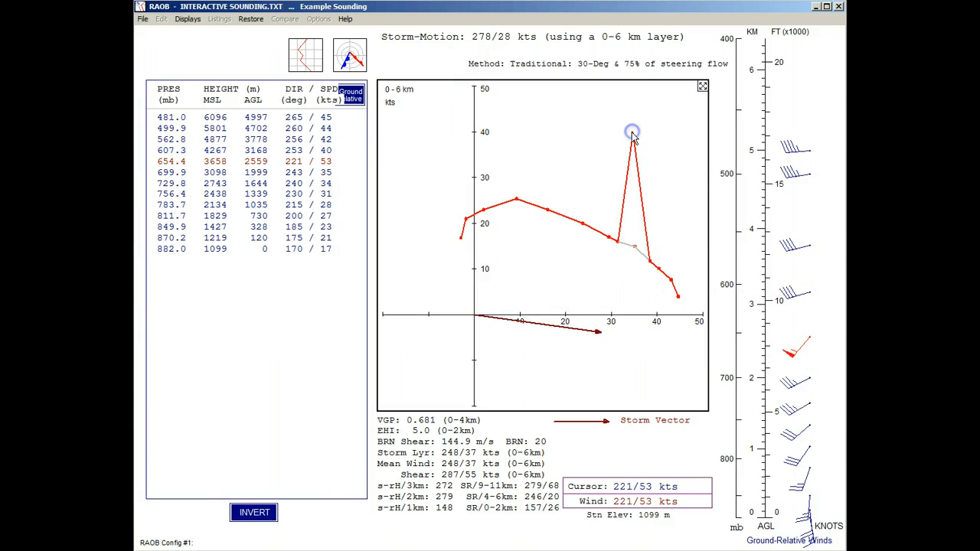
{"action": "left_click", "coordinate": [251, 20]}
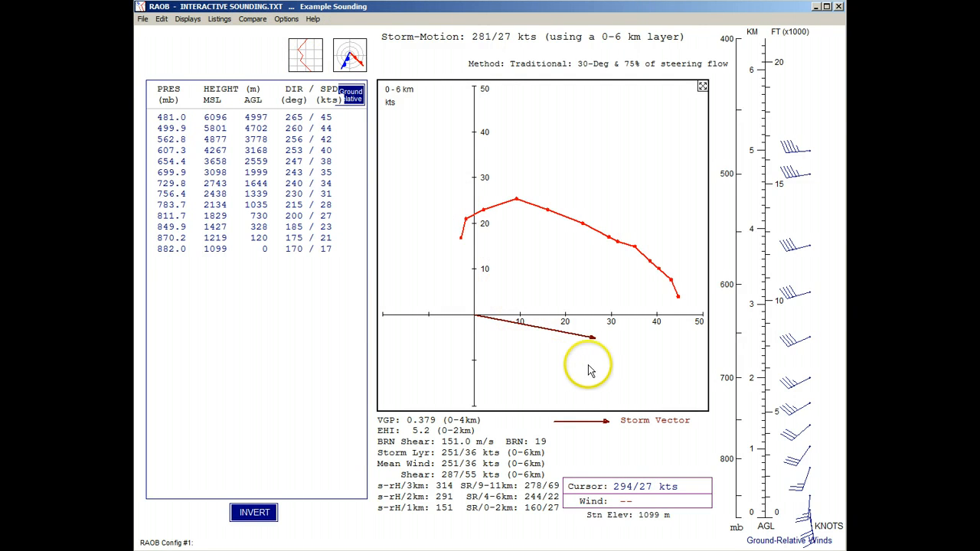
Try moving the storm vector's tip to about 296/39 kts, and reset the storm motion to the automatic method
{"action": "left_click", "coordinate": [595, 340]}
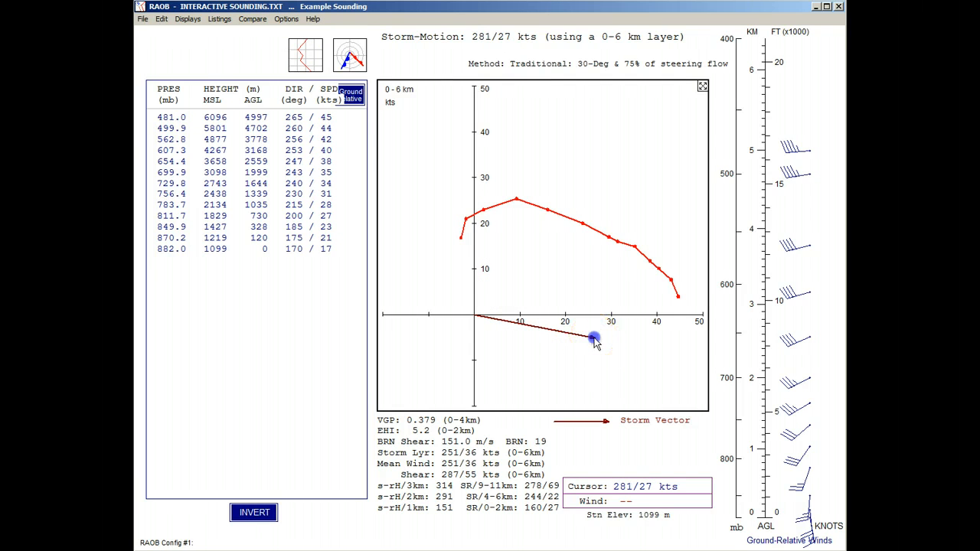
{"action": "mouse_move", "coordinate": [595, 340]}
{"action": "left_mouse_down"}
{"action": "mouse_move", "coordinate": [591, 357]}
{"action": "mouse_move", "coordinate": [606, 367]}
{"action": "mouse_move", "coordinate": [633, 319]}
{"action": "mouse_move", "coordinate": [632, 212]}
{"action": "mouse_move", "coordinate": [573, 143]}
{"action": "mouse_move", "coordinate": [518, 130]}
{"action": "mouse_move", "coordinate": [470, 139]}
{"action": "mouse_move", "coordinate": [433, 172]}
{"action": "mouse_move", "coordinate": [405, 225]}
{"action": "mouse_move", "coordinate": [398, 316]}
{"action": "mouse_move", "coordinate": [415, 354]}
{"action": "mouse_move", "coordinate": [517, 383]}
{"action": "mouse_move", "coordinate": [571, 349]}
{"action": "mouse_move", "coordinate": [601, 291]}
{"action": "mouse_move", "coordinate": [612, 232]}
{"action": "mouse_move", "coordinate": [591, 167]}
{"action": "mouse_move", "coordinate": [513, 116]}
{"action": "mouse_move", "coordinate": [465, 130]}
{"action": "mouse_move", "coordinate": [439, 159]}
{"action": "mouse_move", "coordinate": [477, 239]}
{"action": "mouse_move", "coordinate": [509, 267]}
{"action": "mouse_move", "coordinate": [604, 295]}
{"action": "mouse_move", "coordinate": [634, 332]}
{"action": "mouse_move", "coordinate": [633, 390]}
{"action": "left_mouse_up"}
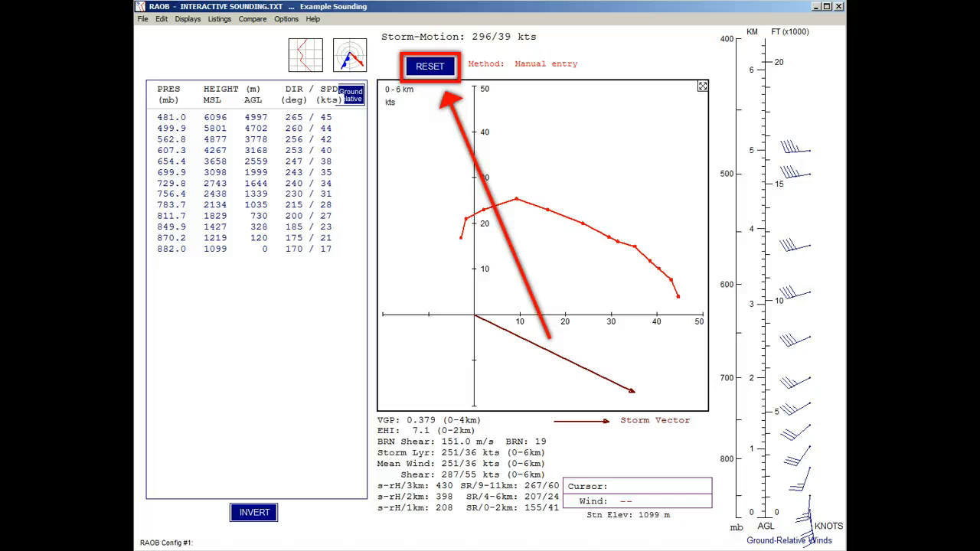
{"action": "left_click", "coordinate": [430, 68]}
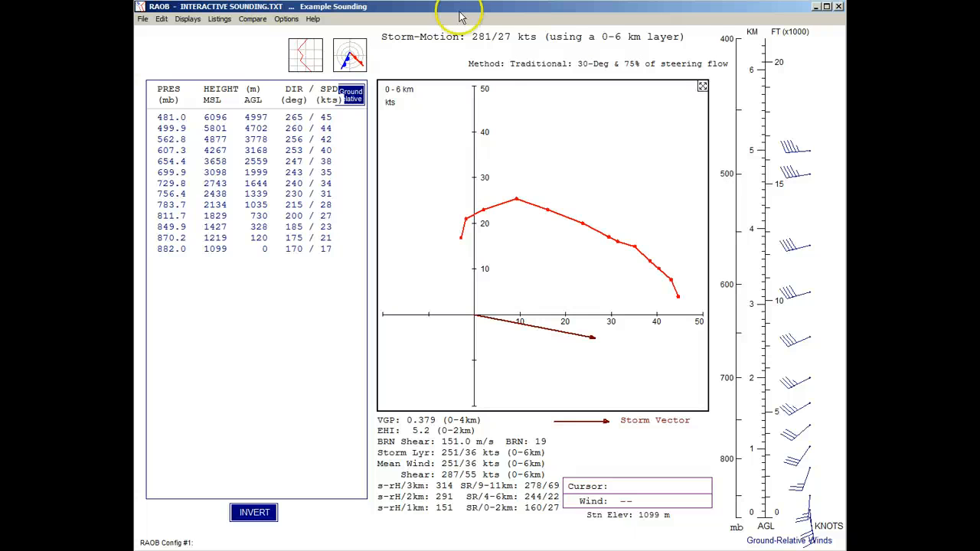
Set the automatic storm-motion prediction method to Bunkers with the left-moving vector also plotted, and apply it to the hodograph
{"action": "left_click", "coordinate": [429, 147]}
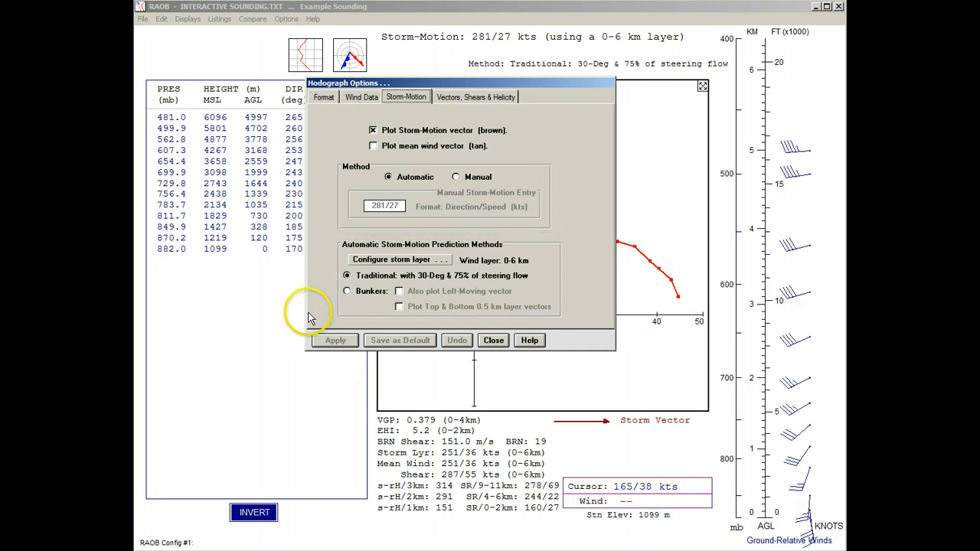
{"action": "left_click", "coordinate": [348, 293]}
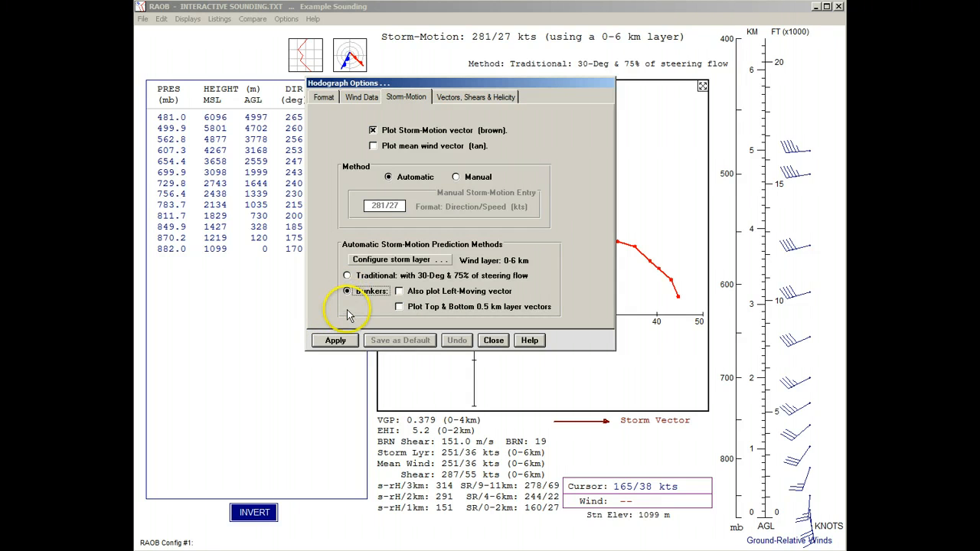
{"action": "left_click", "coordinate": [400, 292]}
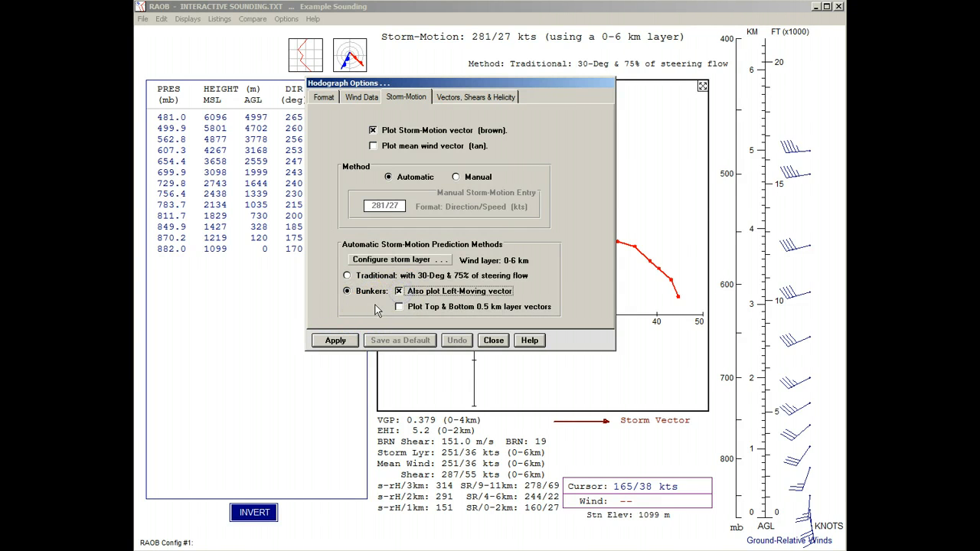
{"action": "left_click", "coordinate": [335, 340]}
{"action": "key", "text": "Escape"}
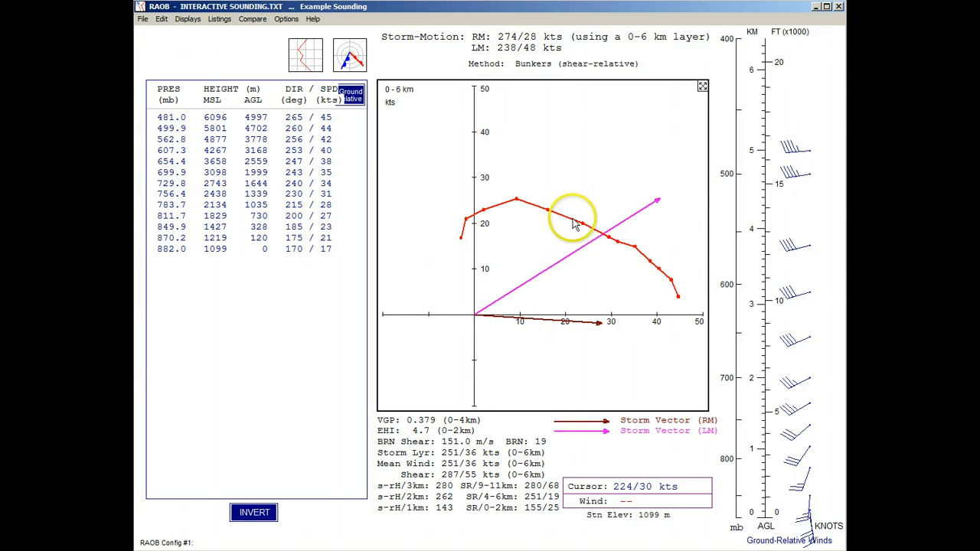
Try moving the 756.4 mb hodograph point to about 295/38 kts, and restore the original winds
{"action": "left_click_drag", "start_coordinate": [580, 222], "coordinate": [631, 388]}
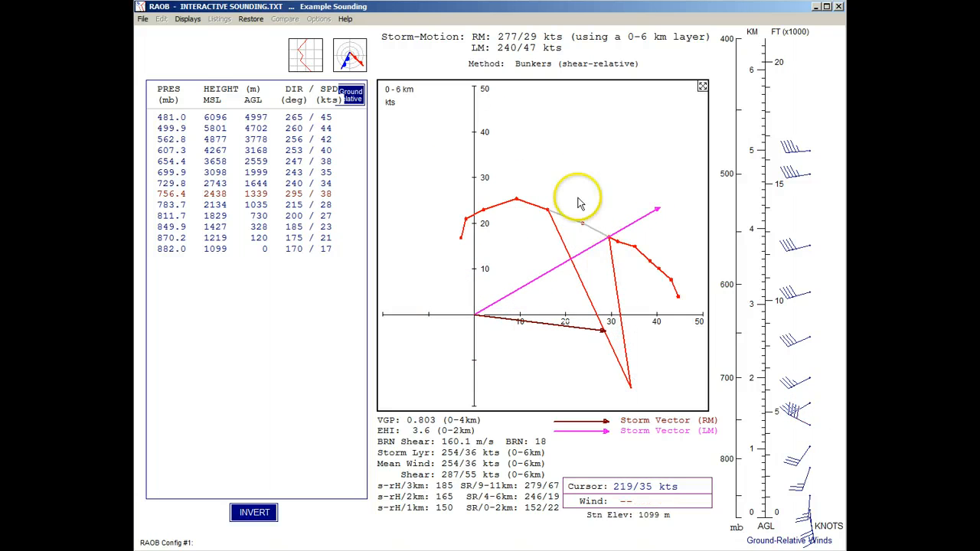
{"action": "left_click", "coordinate": [250, 19]}
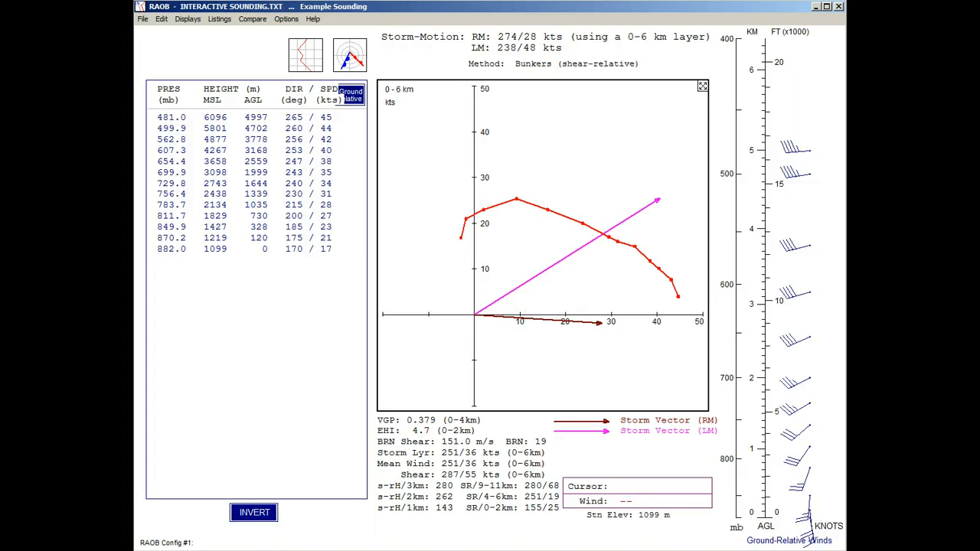
Enable plotting of the top and bottom 0.5 km layer vectors for the Bunkers method and apply it
{"action": "right_click", "coordinate": [411, 190]}
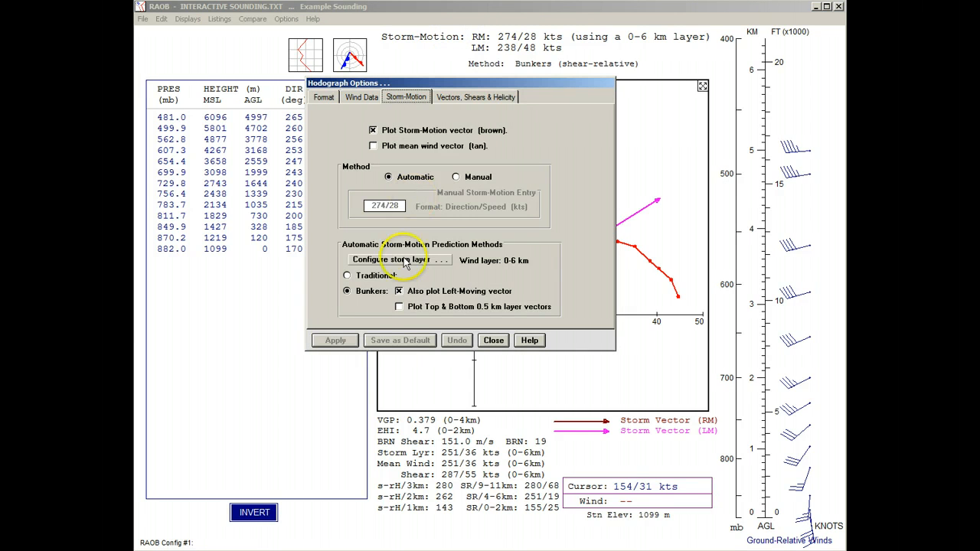
{"action": "left_click", "coordinate": [399, 307]}
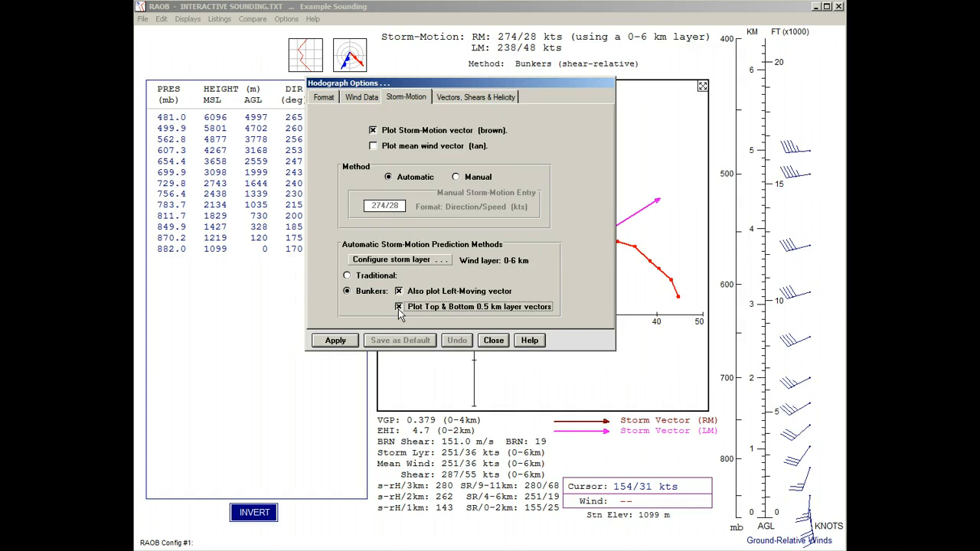
{"action": "left_click", "coordinate": [336, 341]}
{"action": "left_click", "coordinate": [370, 345]}
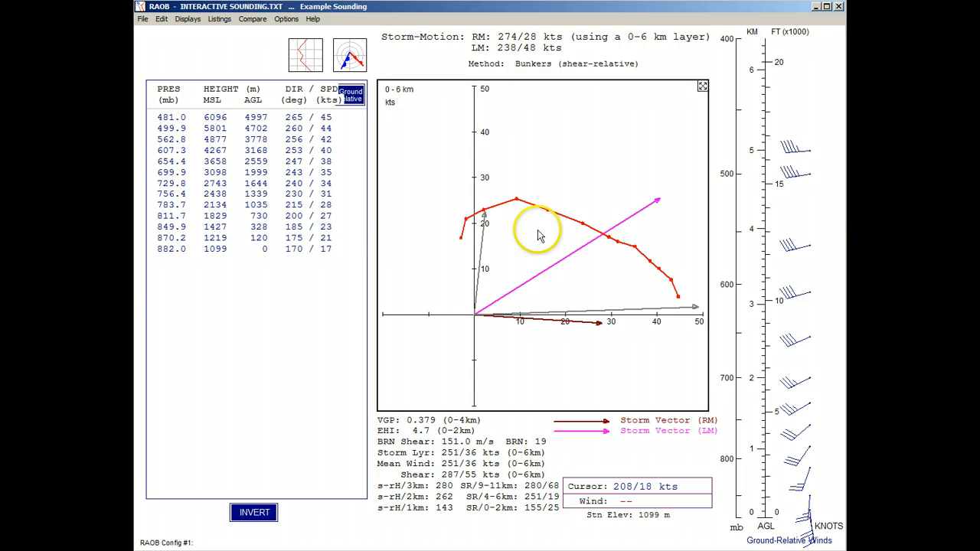
Try moving the 849.9 mb hodograph point to about 209/43 kts and the 481.0 mb point to about 255/26 kts, and restore the original winds
{"action": "mouse_move", "coordinate": [581, 223]}
{"action": "left_mouse_down"}
{"action": "mouse_move", "coordinate": [587, 210]}
{"action": "mouse_move", "coordinate": [526, 212]}
{"action": "mouse_move", "coordinate": [509, 253]}
{"action": "mouse_move", "coordinate": [562, 285]}
{"action": "mouse_move", "coordinate": [603, 246]}
{"action": "mouse_move", "coordinate": [605, 201]}
{"action": "mouse_move", "coordinate": [538, 188]}
{"action": "mouse_move", "coordinate": [517, 240]}
{"action": "mouse_move", "coordinate": [520, 372]}
{"action": "mouse_move", "coordinate": [567, 246]}
{"action": "mouse_move", "coordinate": [582, 136]}
{"action": "mouse_move", "coordinate": [521, 213]}
{"action": "mouse_move", "coordinate": [549, 228]}
{"action": "mouse_move", "coordinate": [582, 222]}
{"action": "left_mouse_up"}
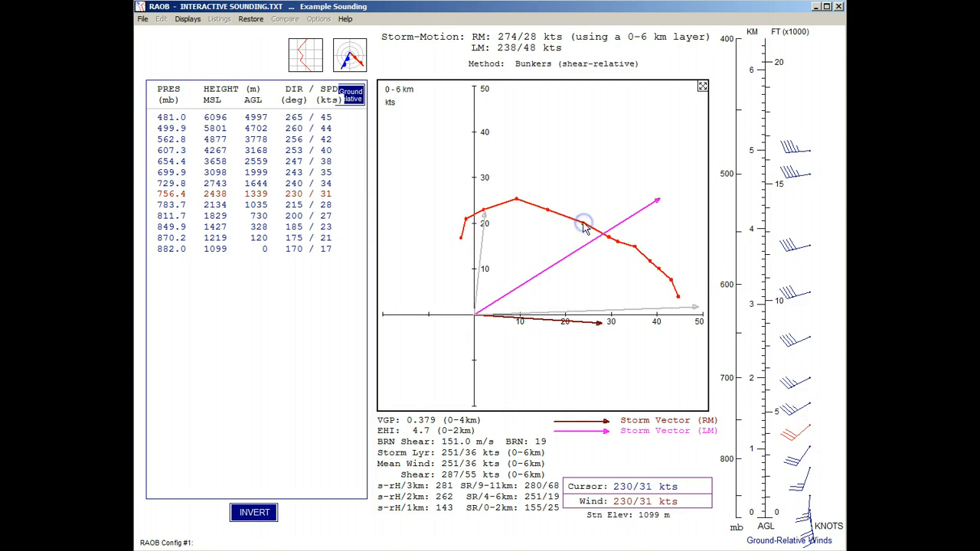
{"action": "left_click", "coordinate": [483, 211]}
{"action": "left_click_drag", "start_coordinate": [483, 211], "coordinate": [568, 144]}
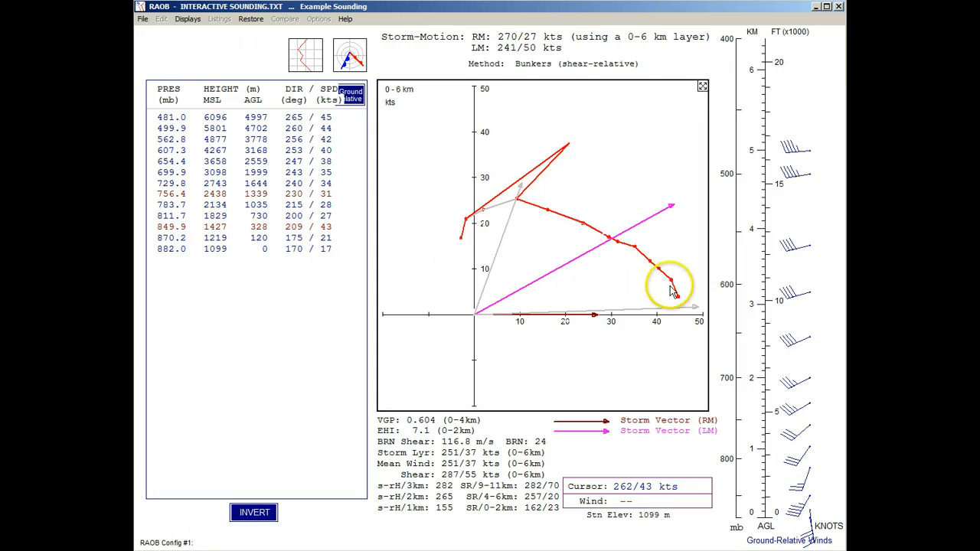
{"action": "left_click_drag", "start_coordinate": [677, 301], "coordinate": [589, 287]}
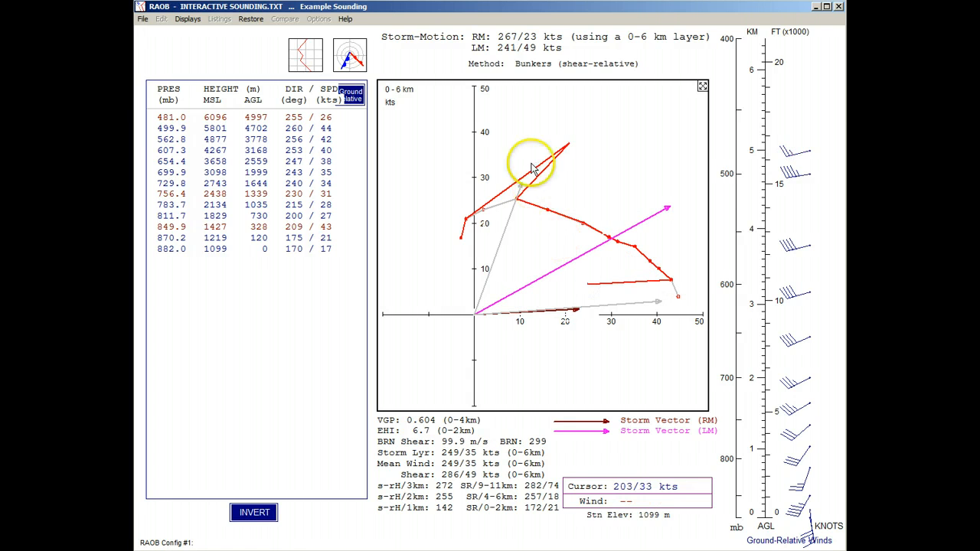
{"action": "left_click", "coordinate": [246, 23]}
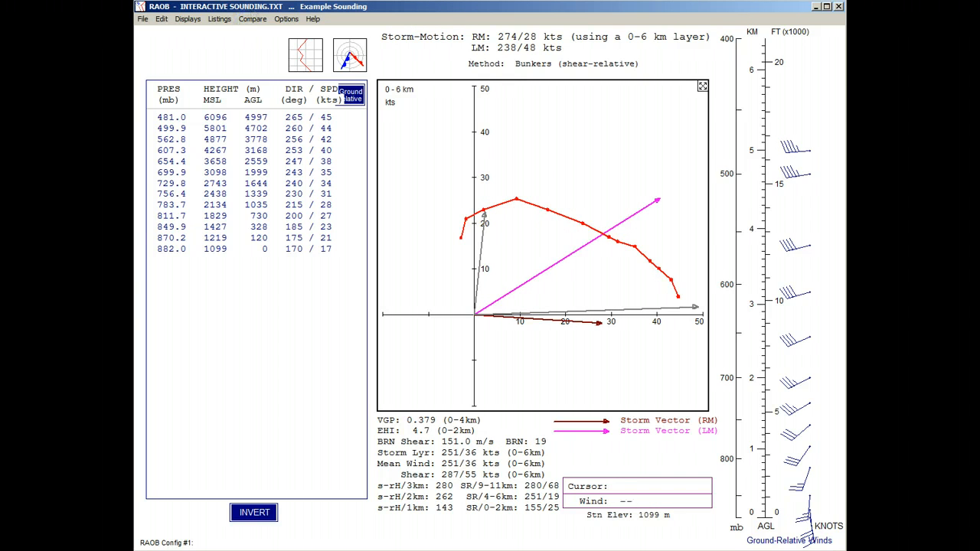
Set the automatic storm-motion prediction method to Traditional and apply it with the Corfidi MSC Upshear and Downshear vectors plotted
{"action": "right_click", "coordinate": [414, 157]}
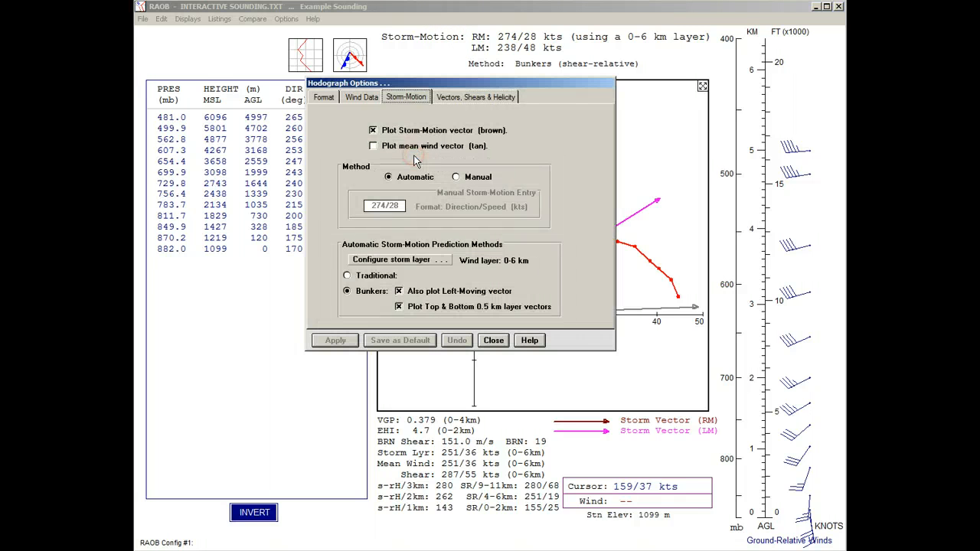
{"action": "left_click", "coordinate": [347, 277]}
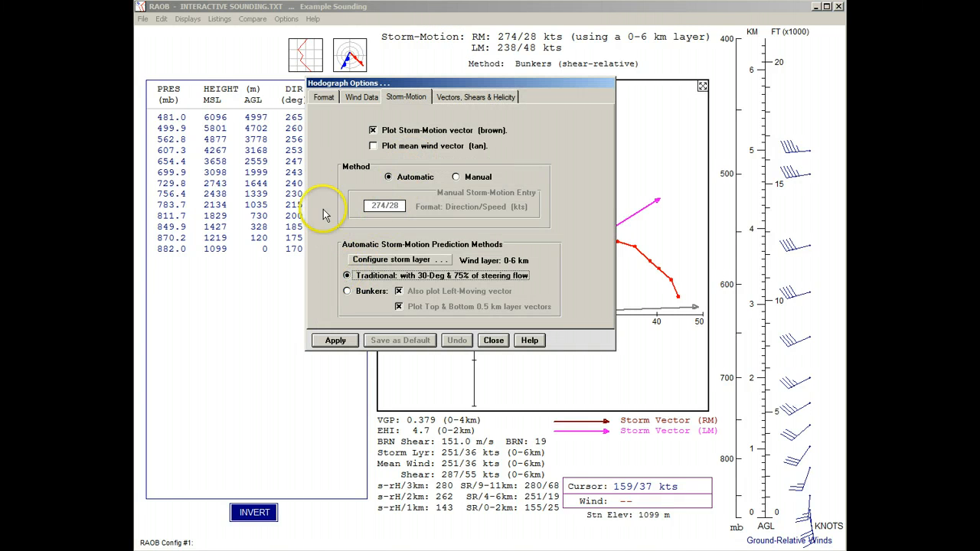
{"action": "left_click", "coordinate": [475, 99]}
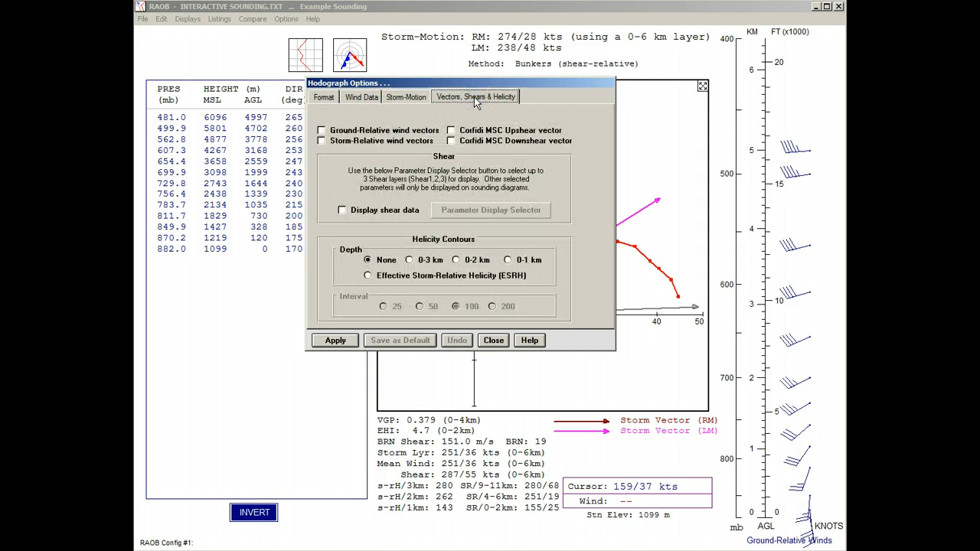
{"action": "left_click", "coordinate": [451, 130]}
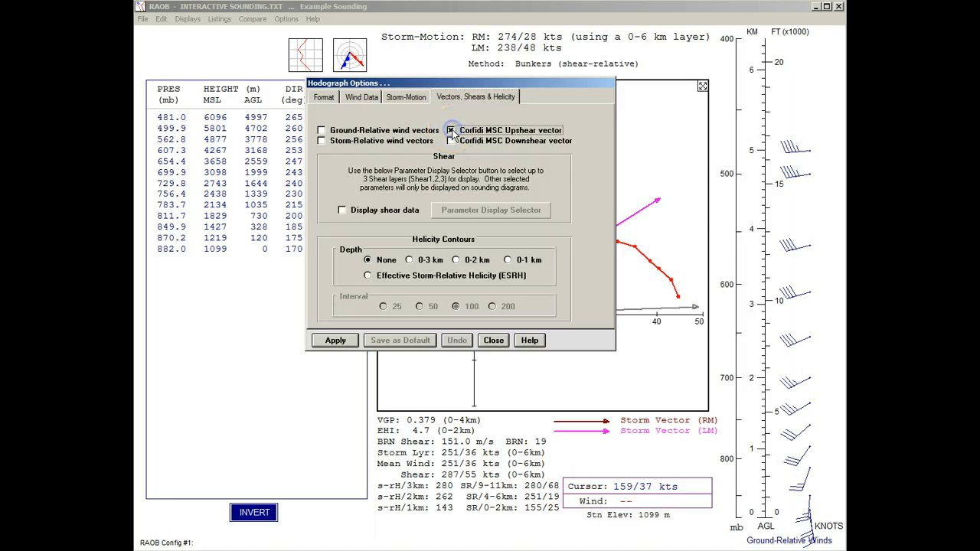
{"action": "left_click", "coordinate": [450, 141]}
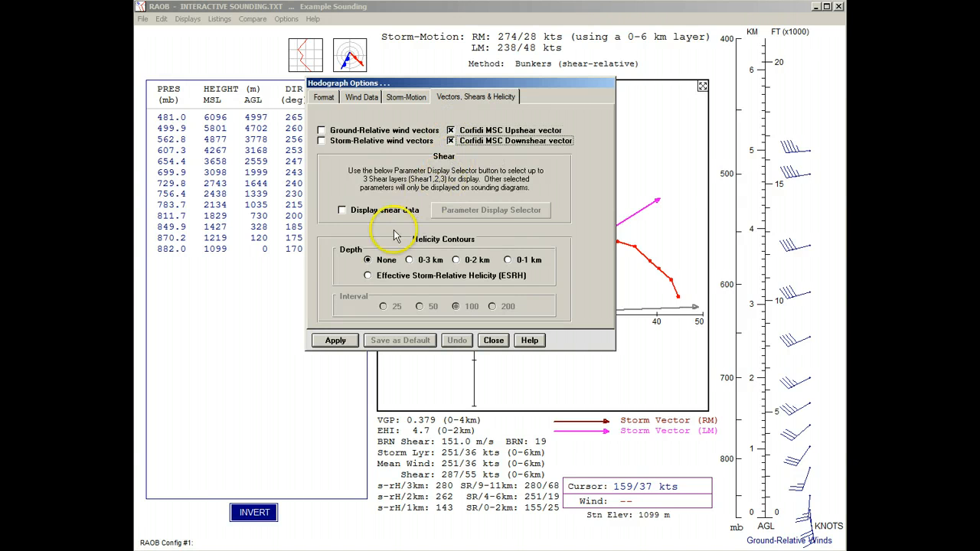
{"action": "left_click", "coordinate": [336, 342]}
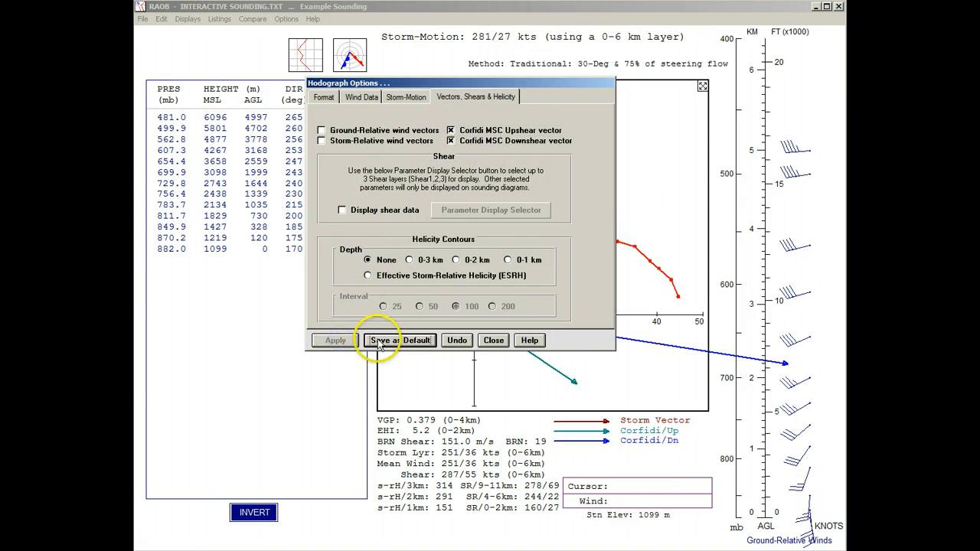
{"action": "left_click", "coordinate": [378, 343]}
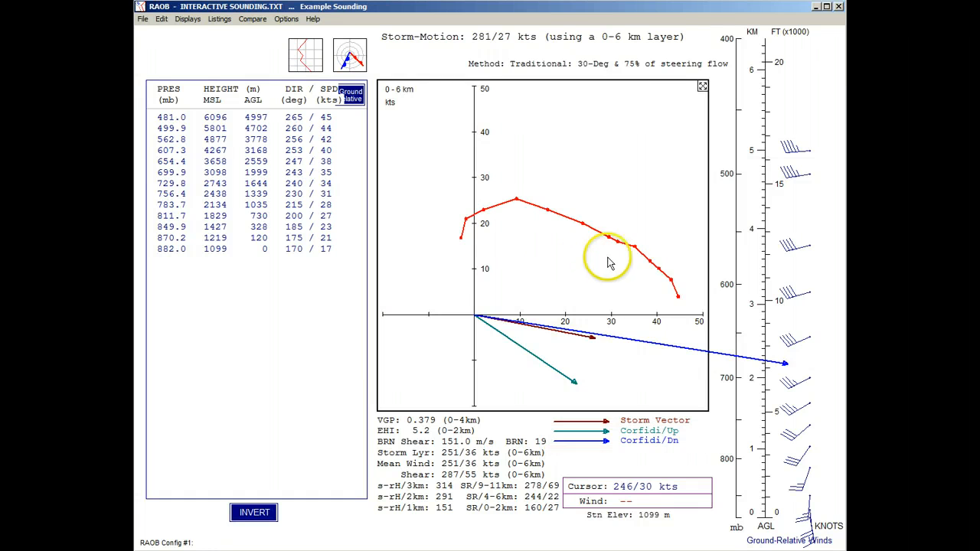
Try moving the 562.8 mb hodograph point to about 256/32 kts, and restore the original winds
{"action": "left_click_drag", "start_coordinate": [657, 269], "coordinate": [441, 411]}
{"action": "left_click_drag", "start_coordinate": [455, 278], "coordinate": [617, 277]}
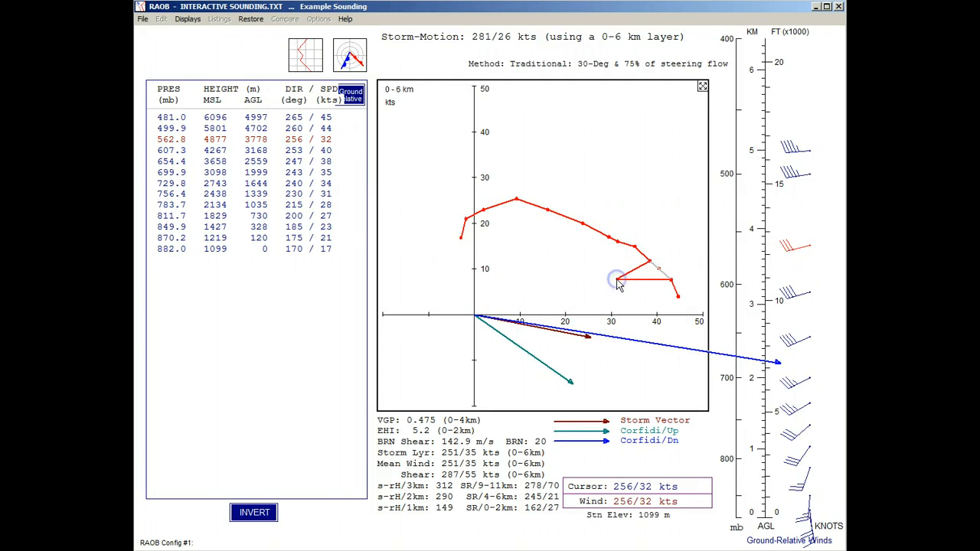
{"action": "left_click", "coordinate": [250, 19]}
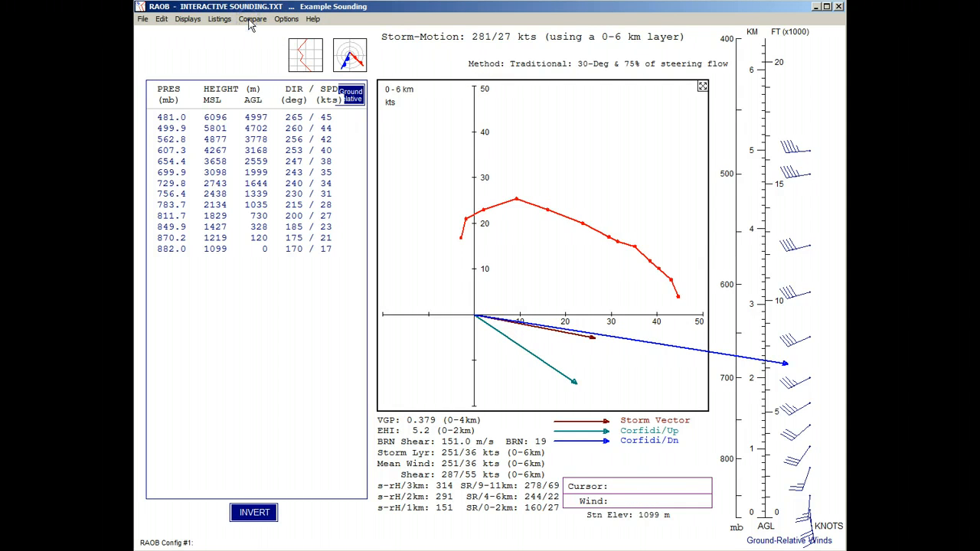
Turn off both Corfidi MSC vectors and apply 0-3 km helicity contours to the hodograph
{"action": "double_click", "coordinate": [431, 131]}
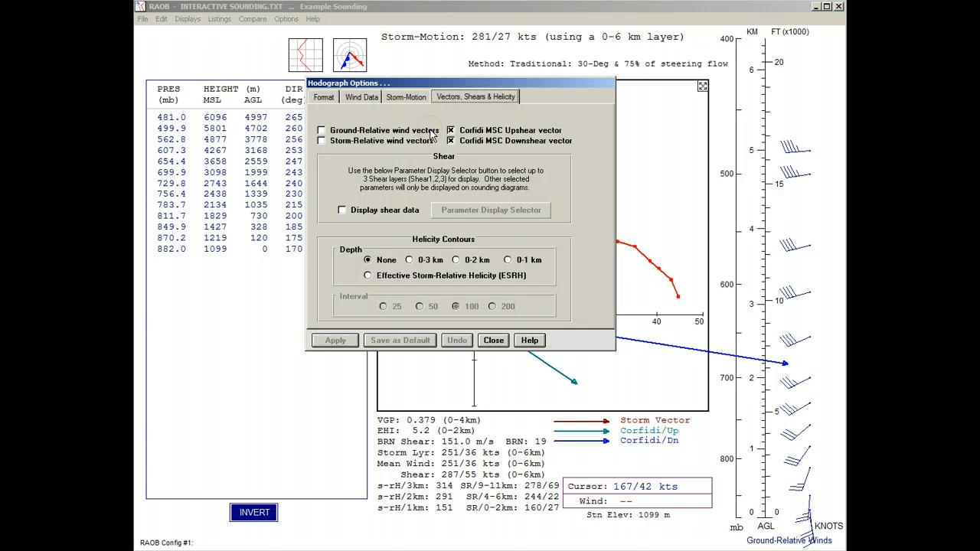
{"action": "left_click", "coordinate": [451, 130]}
{"action": "left_click", "coordinate": [450, 141]}
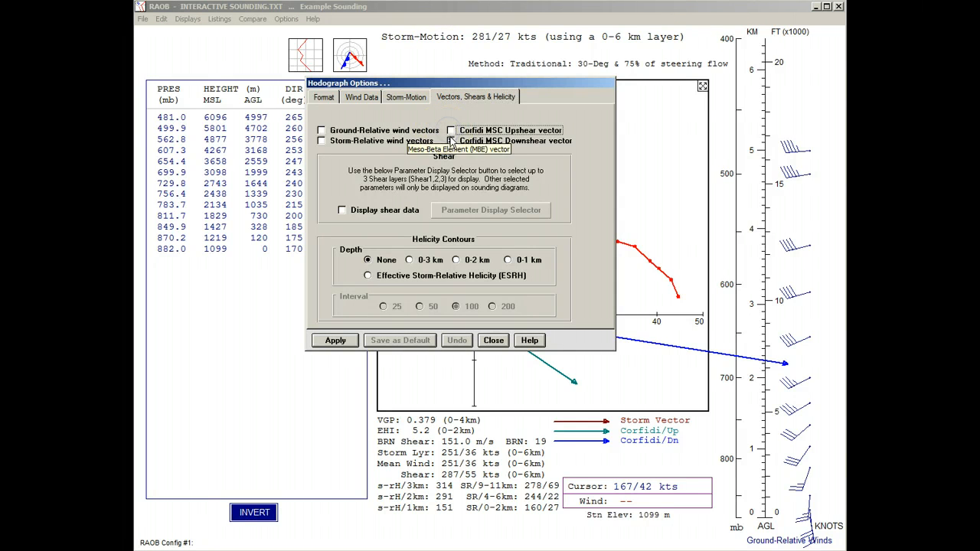
{"action": "left_click", "coordinate": [451, 141]}
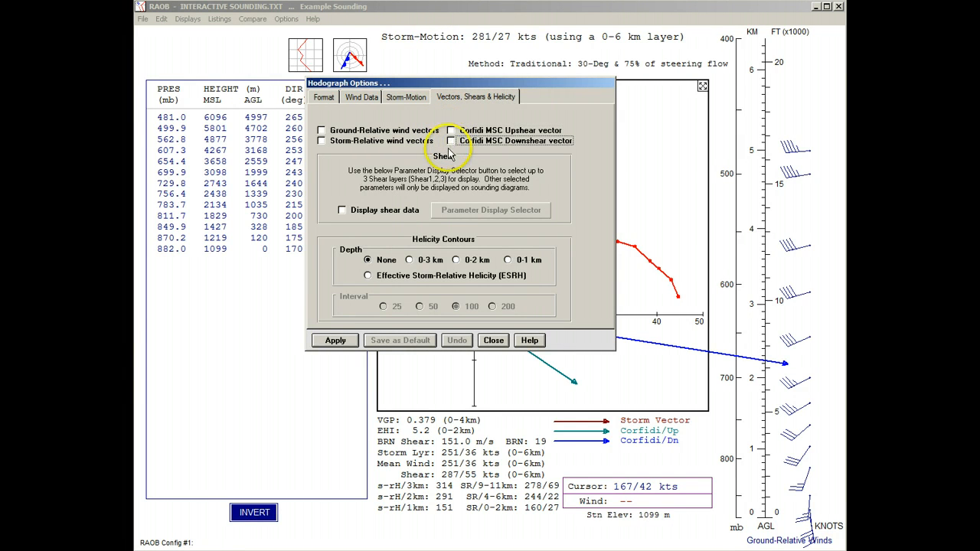
{"action": "left_click", "coordinate": [410, 260]}
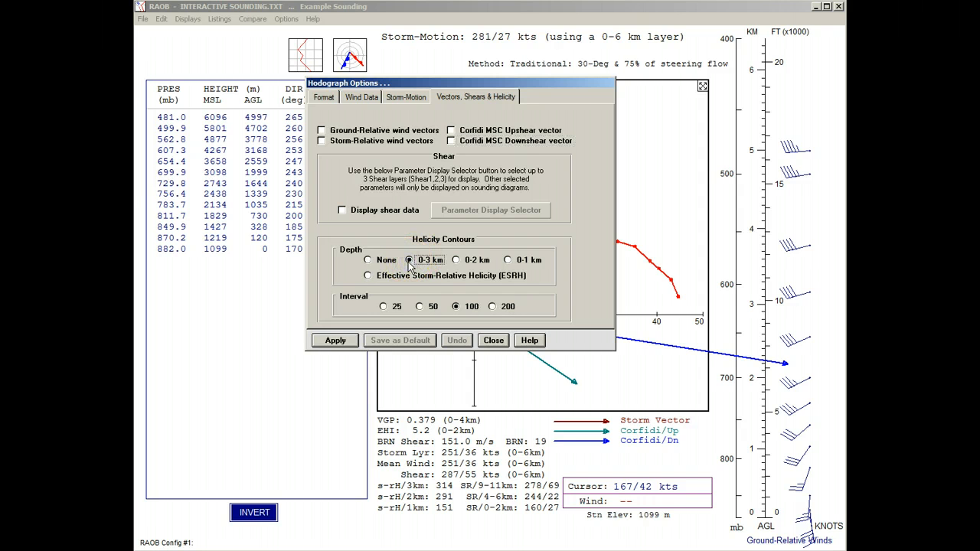
{"action": "left_click", "coordinate": [336, 340]}
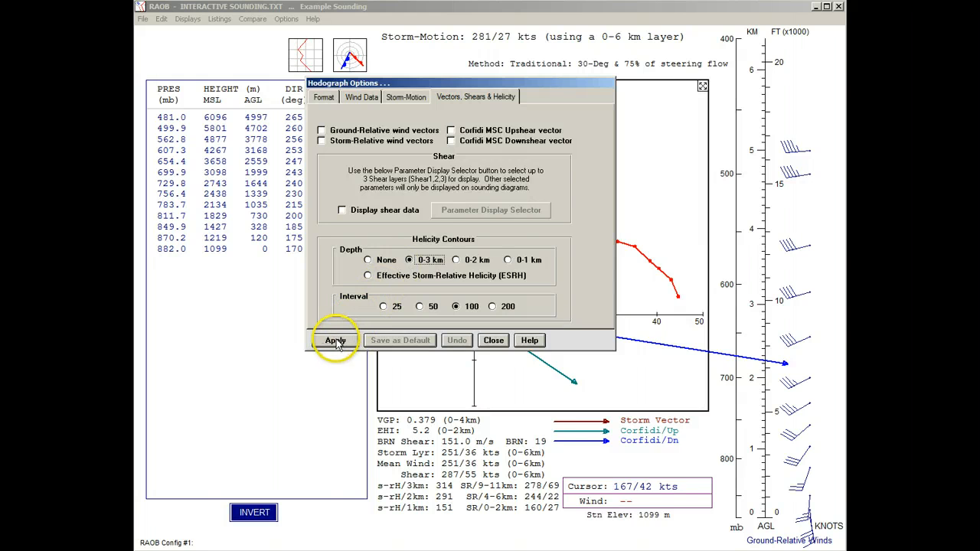
{"action": "left_click", "coordinate": [379, 339]}
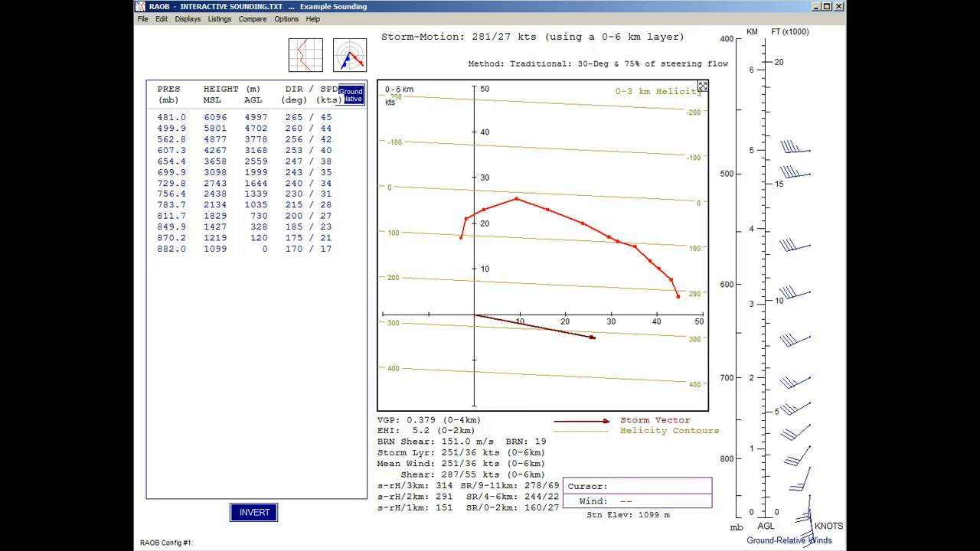
Try moving the 756.4 mb hodograph point to about 292/30 kts and then about 195/46 kts, and restore the original winds
{"action": "left_click", "coordinate": [583, 226]}
{"action": "left_click_drag", "start_coordinate": [583, 226], "coordinate": [604, 373]}
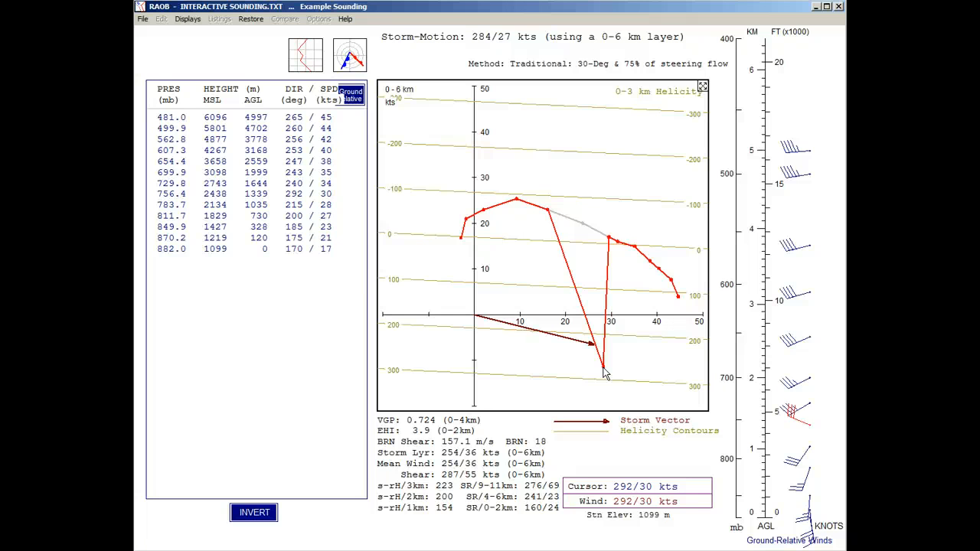
{"action": "left_click_drag", "start_coordinate": [604, 372], "coordinate": [529, 115]}
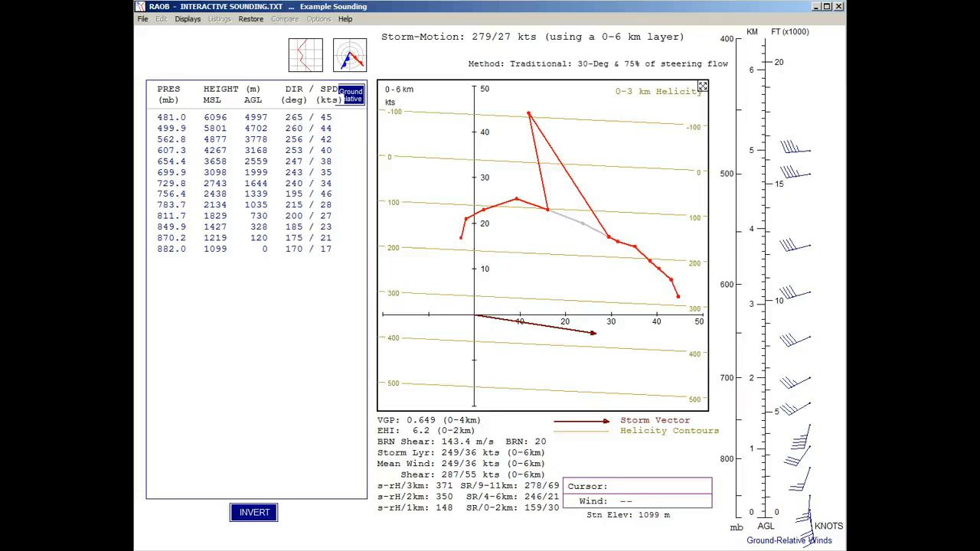
{"action": "left_click", "coordinate": [251, 20]}
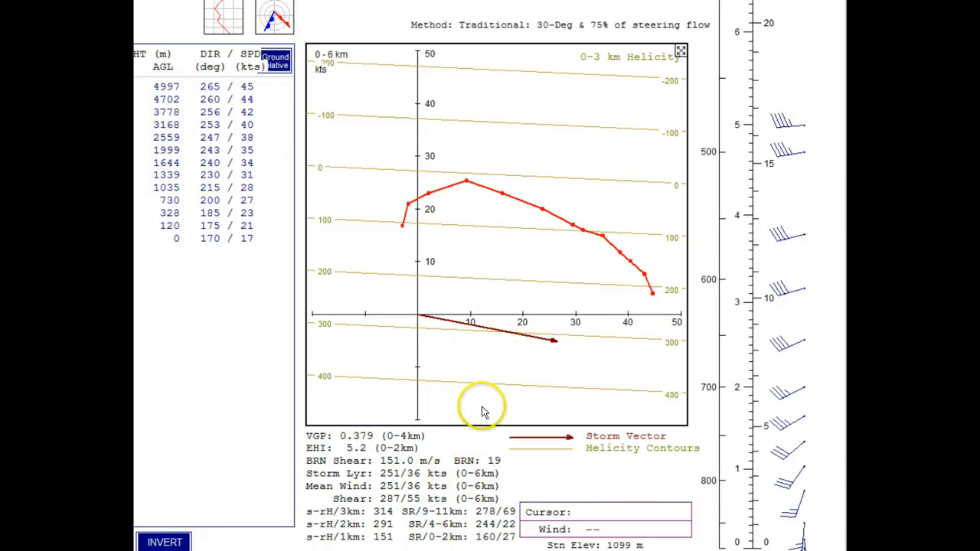
Try moving the storm vector's tip up to the zero helicity contour, and reset the storm motion to the automatic method
{"action": "mouse_move", "coordinate": [554, 340]}
{"action": "left_mouse_down"}
{"action": "mouse_move", "coordinate": [527, 376]}
{"action": "mouse_move", "coordinate": [509, 382]}
{"action": "mouse_move", "coordinate": [490, 345]}
{"action": "mouse_move", "coordinate": [520, 319]}
{"action": "mouse_move", "coordinate": [574, 302]}
{"action": "mouse_move", "coordinate": [545, 368]}
{"action": "mouse_move", "coordinate": [477, 363]}
{"action": "mouse_move", "coordinate": [372, 252]}
{"action": "mouse_move", "coordinate": [352, 185]}
{"action": "mouse_move", "coordinate": [328, 169]}
{"action": "left_mouse_up"}
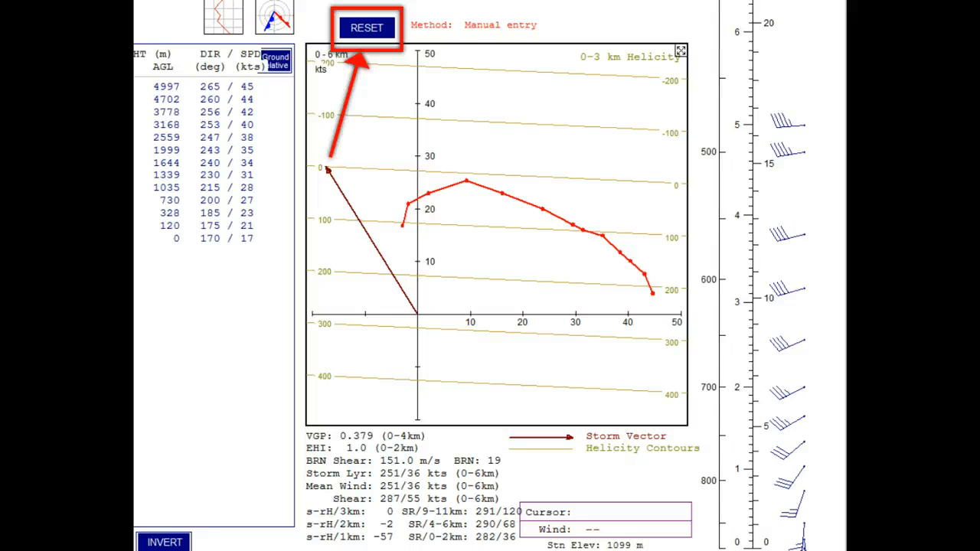
{"action": "left_click", "coordinate": [360, 28]}
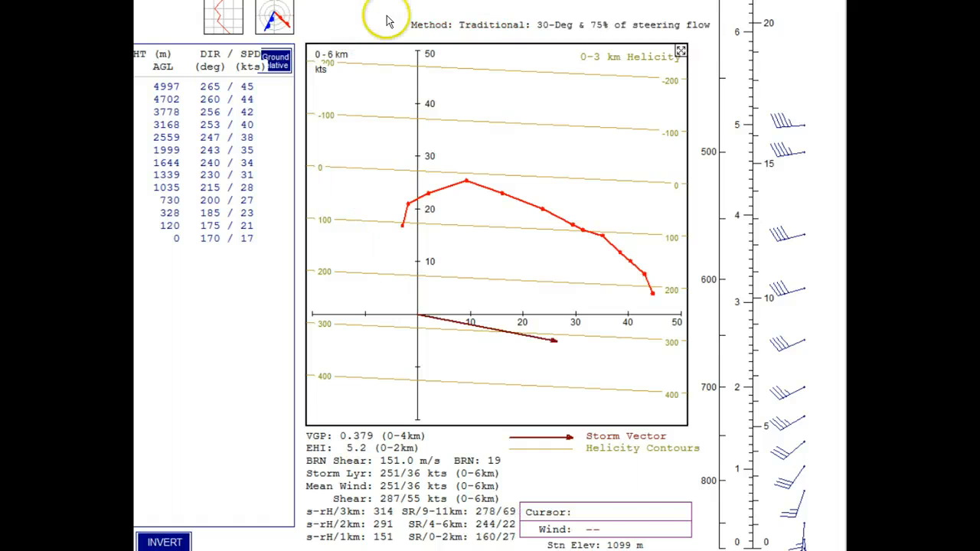
Set the helicity contour depth to None, enable the display of shear data, and apply both to the hodograph
{"action": "double_click", "coordinate": [370, 143]}
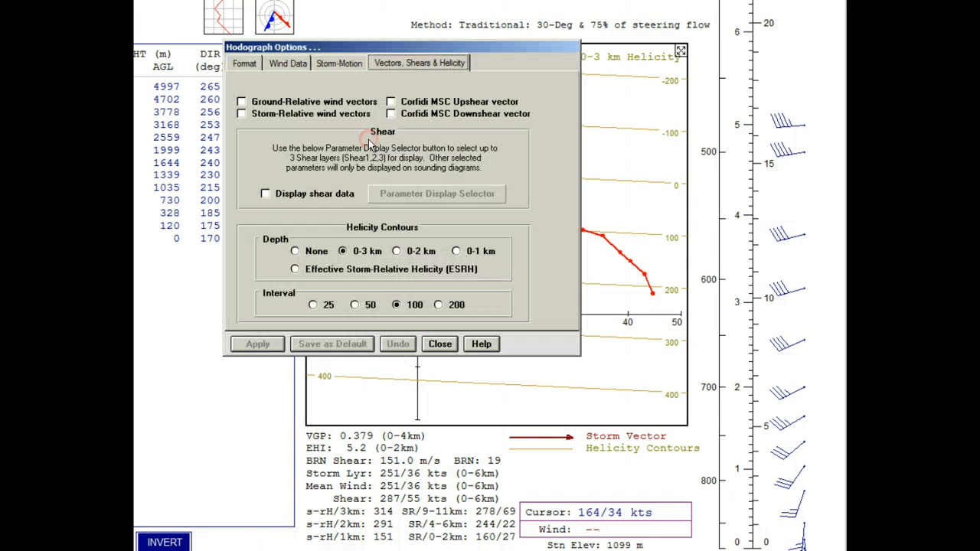
{"action": "left_click", "coordinate": [294, 252]}
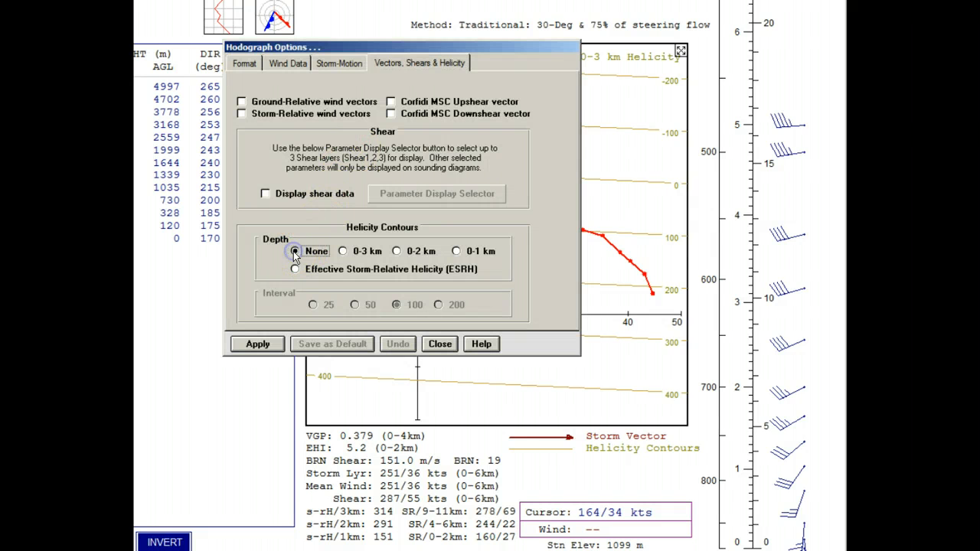
{"action": "left_click", "coordinate": [265, 194]}
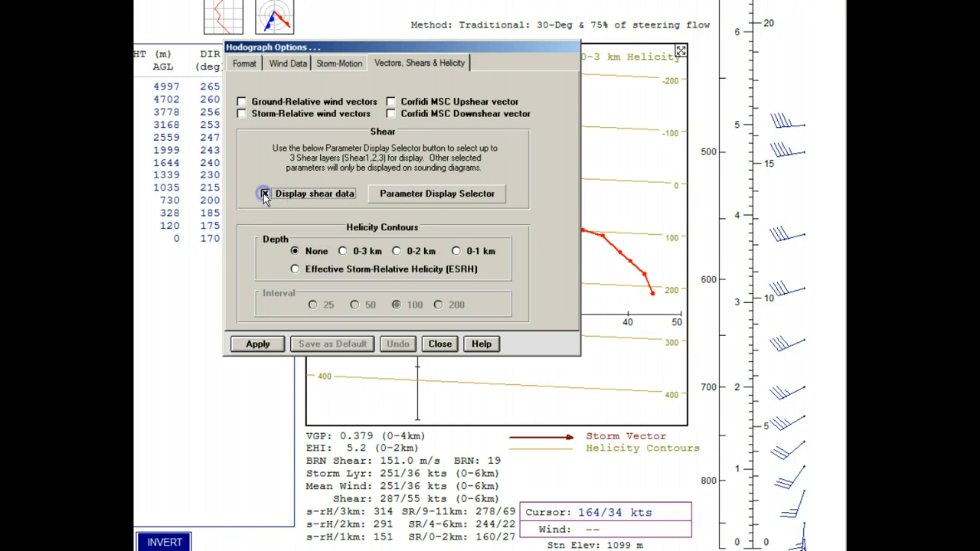
{"action": "left_click", "coordinate": [258, 344]}
{"action": "left_click", "coordinate": [312, 343]}
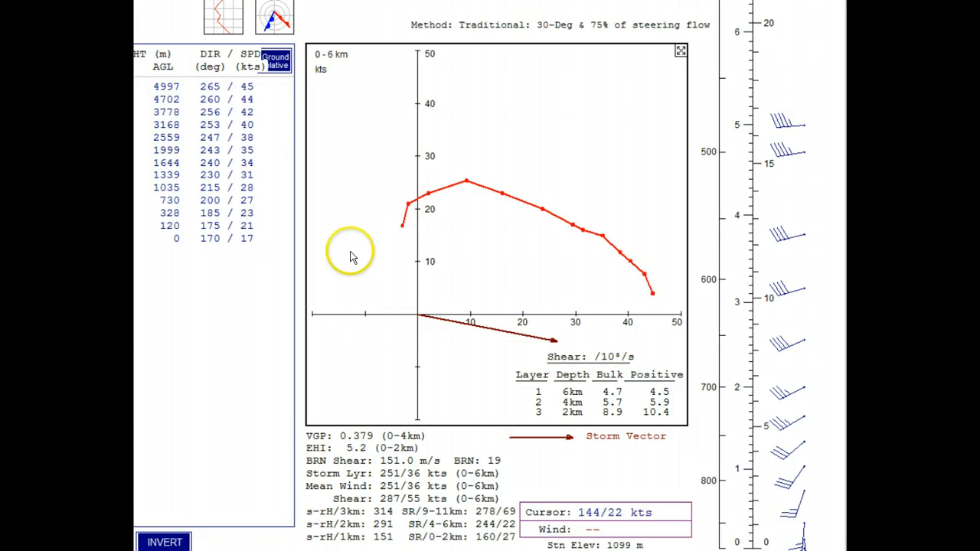
Try moving the 882.0 mb surface point of the hodograph to about 243/15 kts, and restore the original winds
{"action": "left_click", "coordinate": [401, 227]}
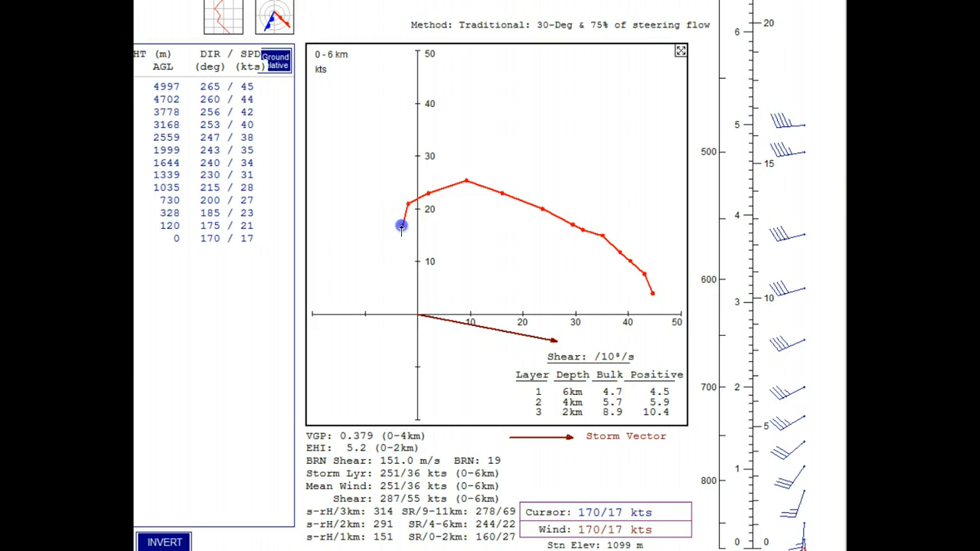
{"action": "left_click_drag", "start_coordinate": [401, 227], "coordinate": [528, 283]}
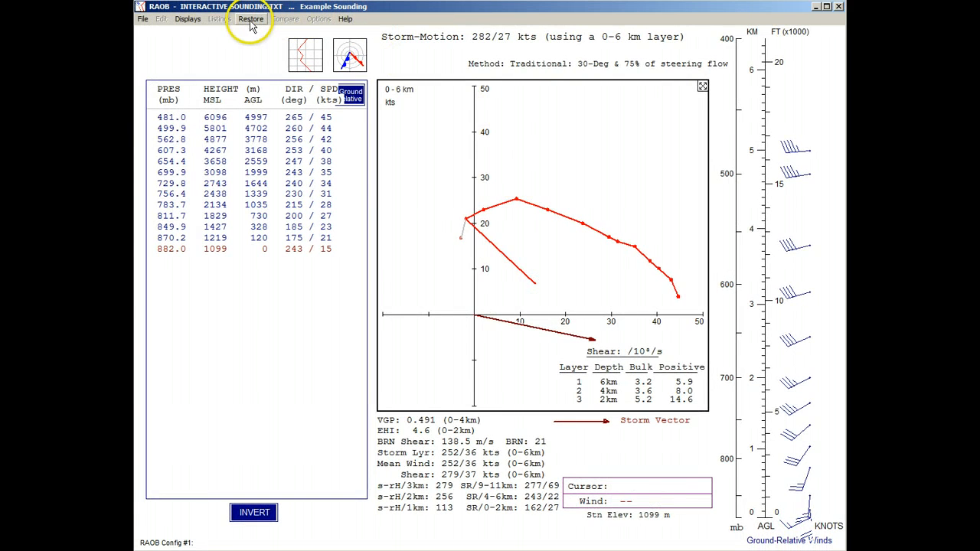
{"action": "left_click", "coordinate": [251, 20]}
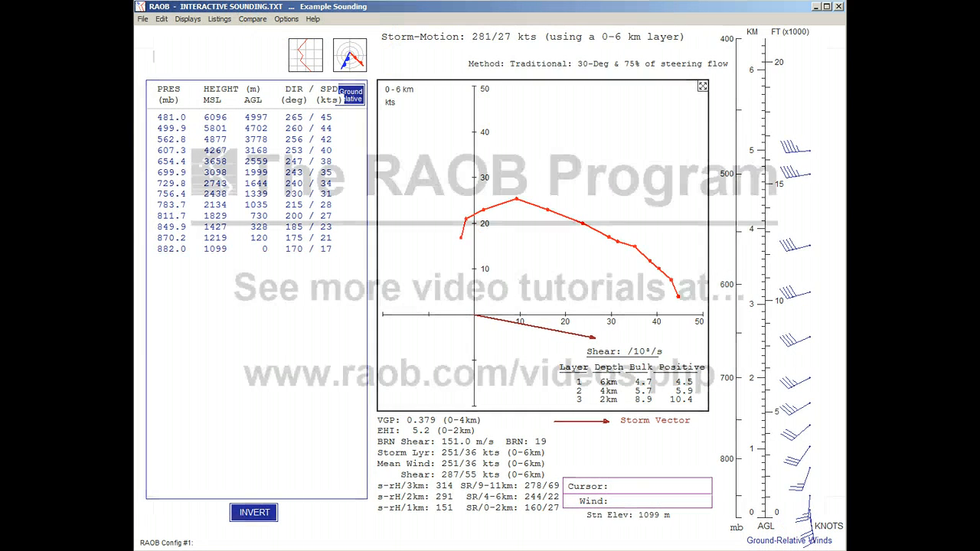